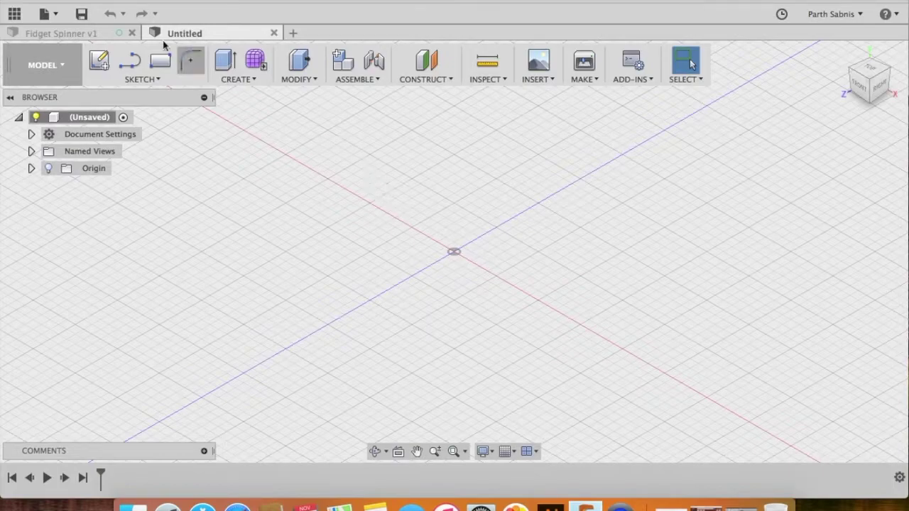
Switch to the Fidget Spinner v1 document that contains the bearing model.
left_click(41, 2)
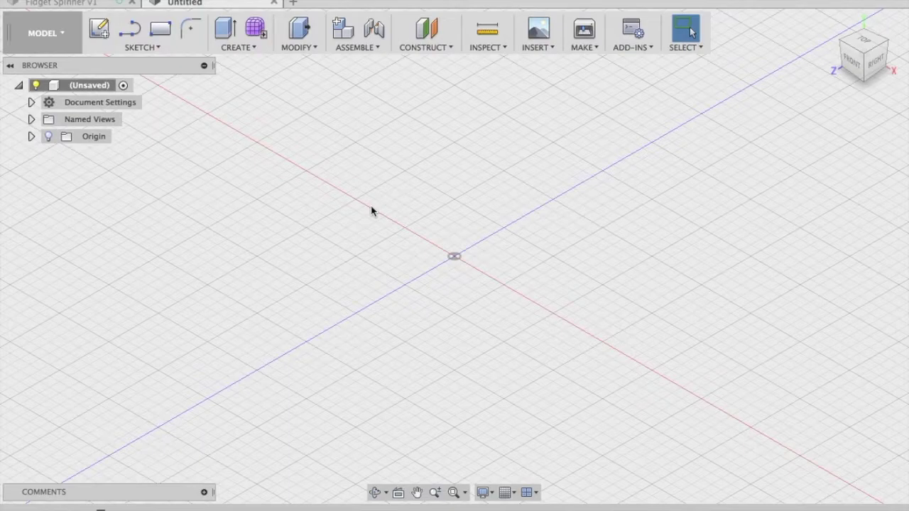
left_click(108, 5)
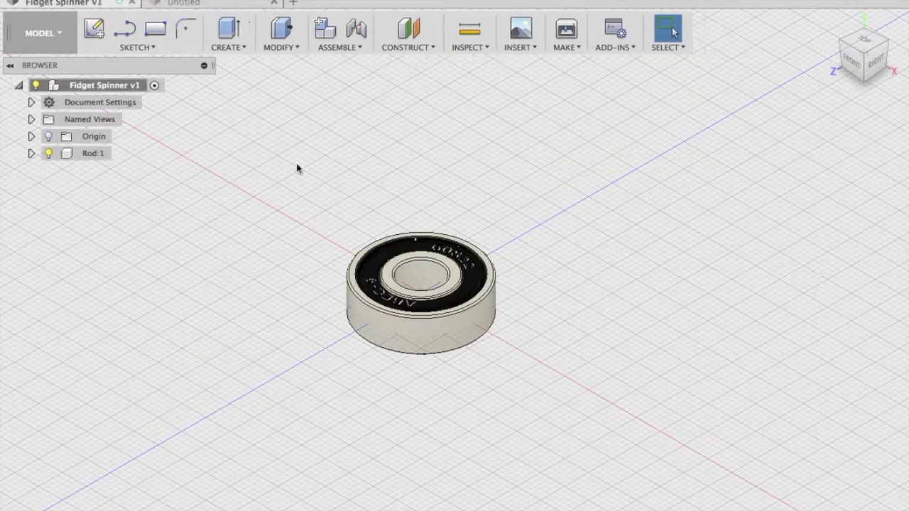
scroll(417, 253, "up", 3)
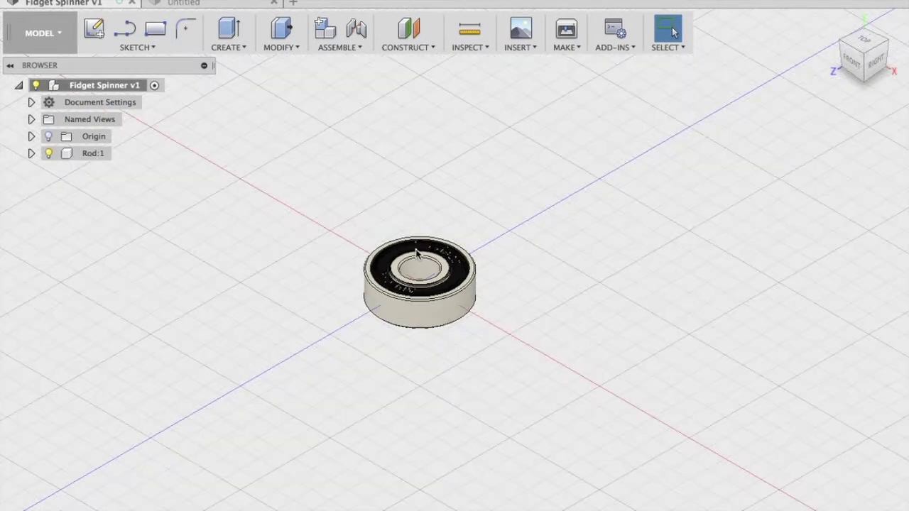
scroll(417, 253, "up", 3)
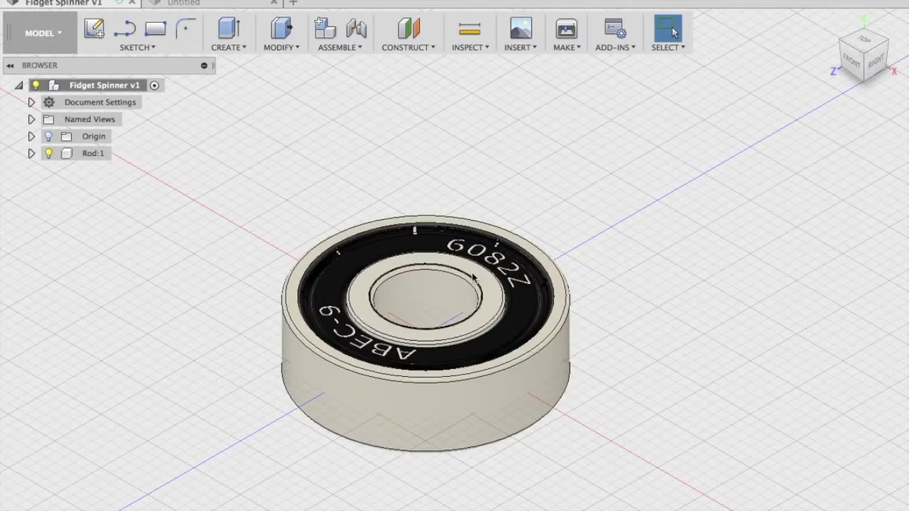
scroll(444, 262, "up", 1)
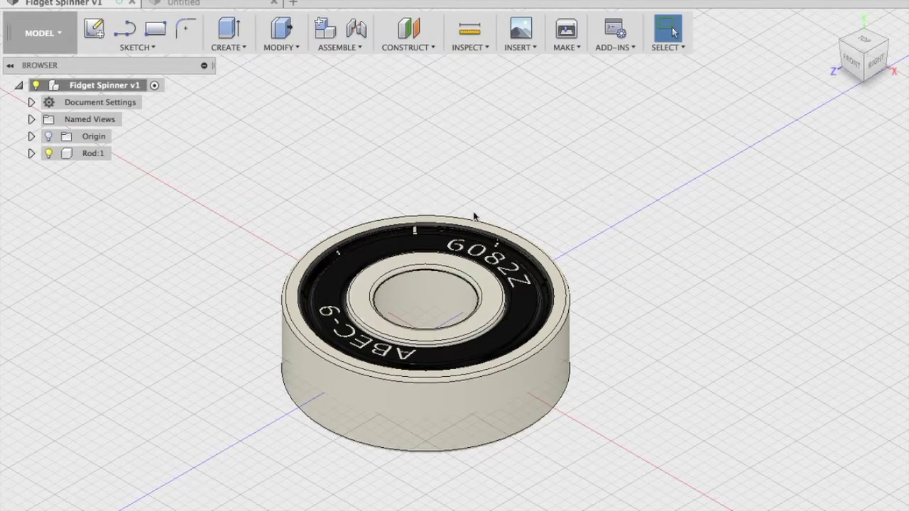
left_click(522, 49)
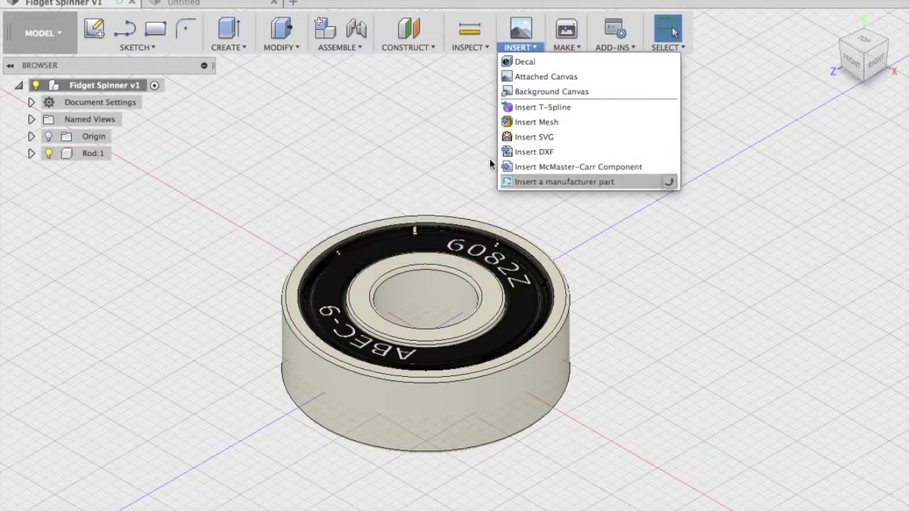
left_click(439, 138)
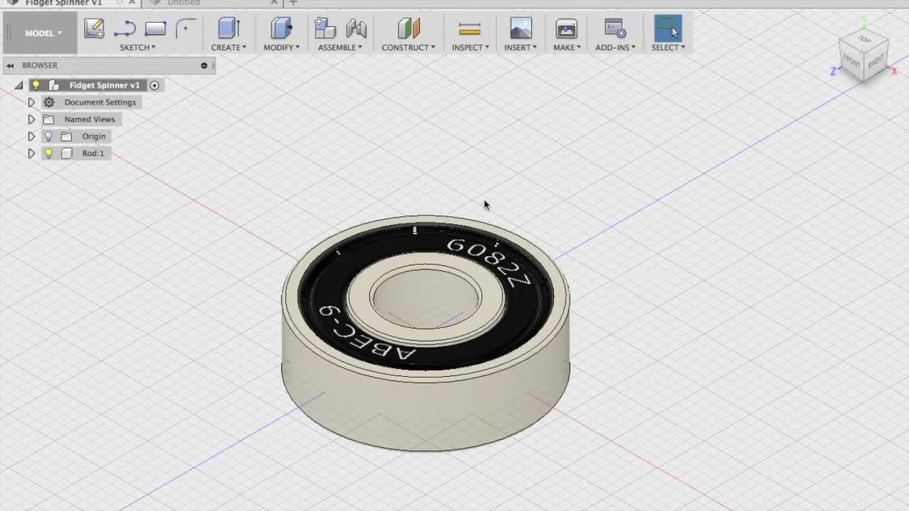
scroll(485, 204, "down", 2)
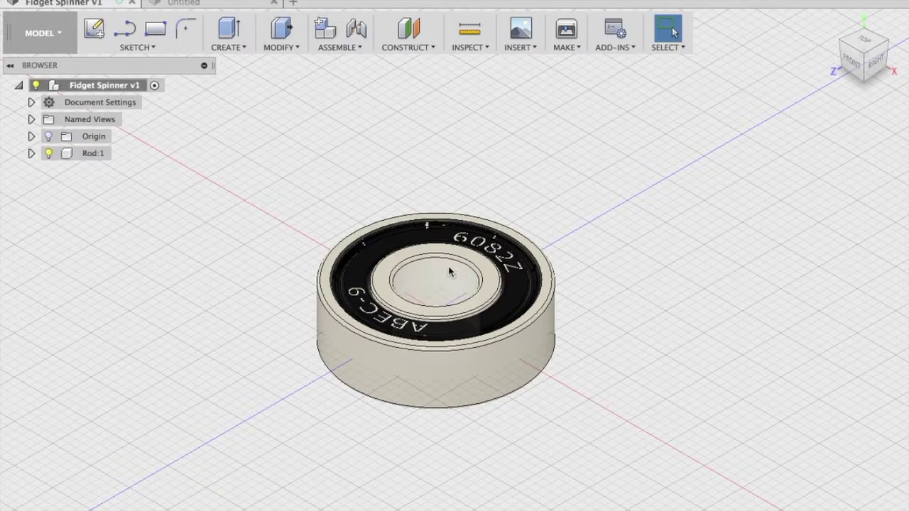
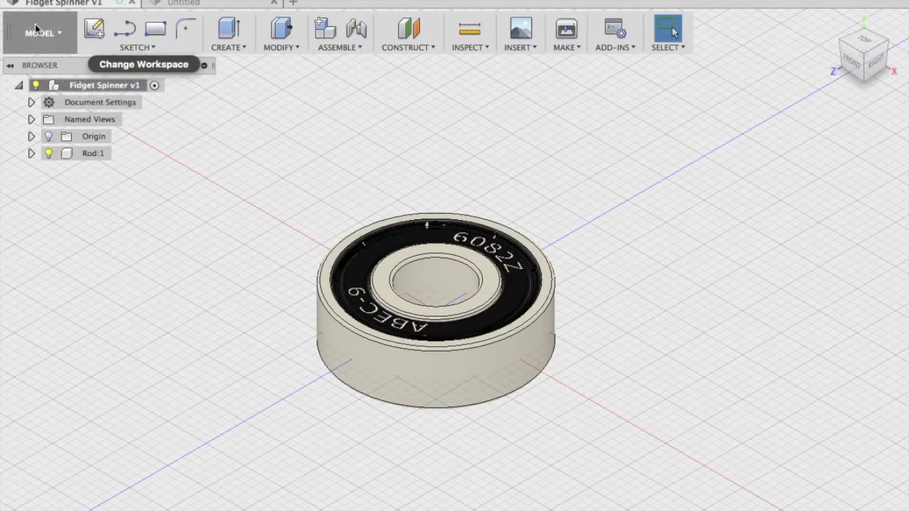
Start a new sketch on the horizontal origin plane at the base of the bearing.
left_click(96, 32)
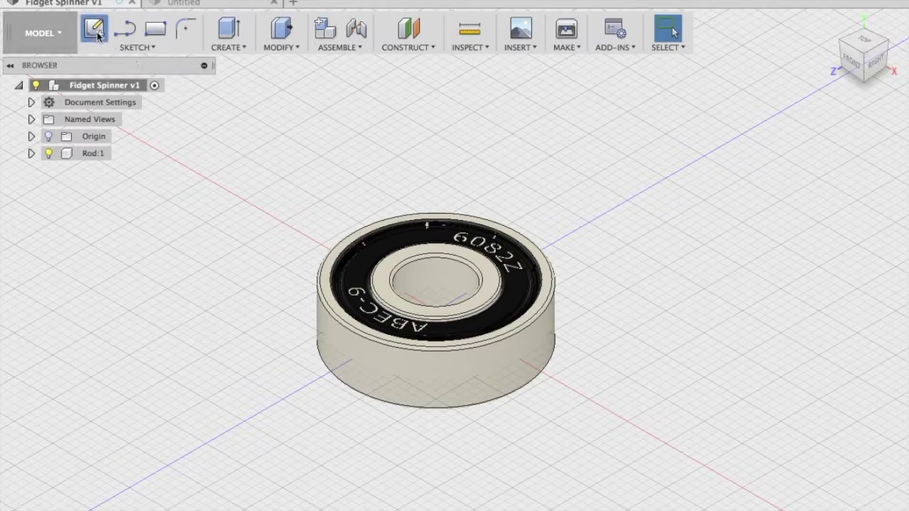
left_click(448, 358)
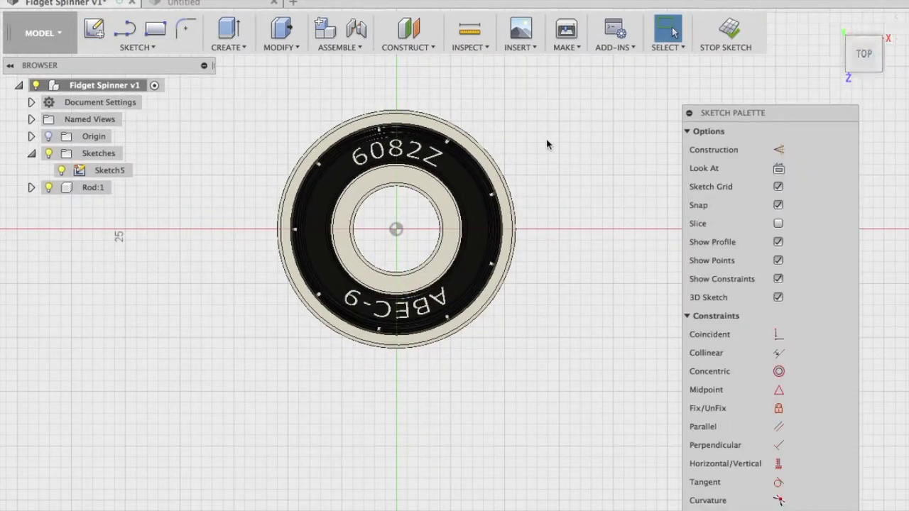
mouse_move(524, 109)
middle_mouse_down()
mouse_move(537, 143)
mouse_move(558, 137)
middle_mouse_up()
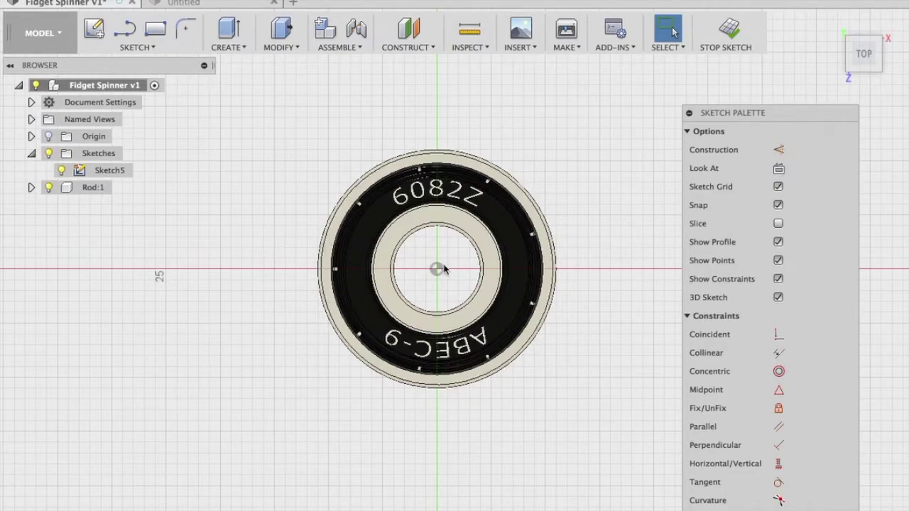
Hide the bearing component Rod:1 so that only the empty sketch plane is shown.
mouse_move(81, 190)
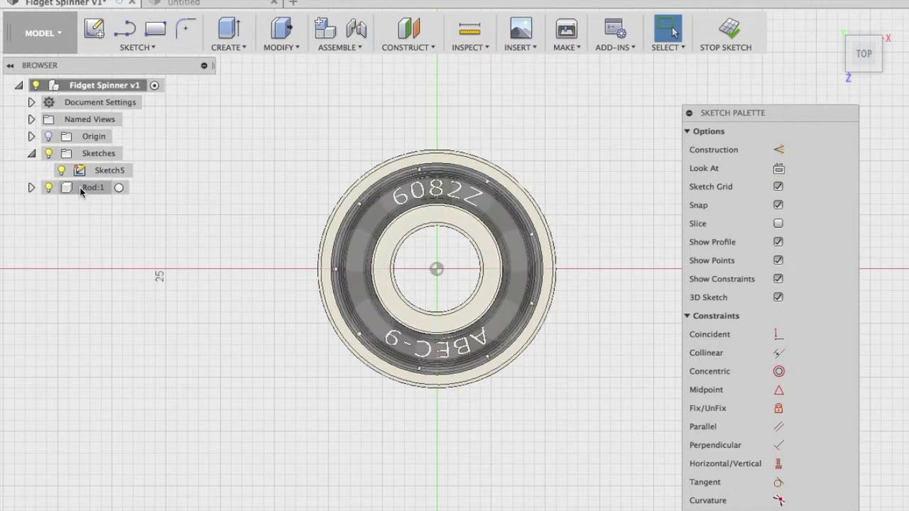
left_click(57, 186)
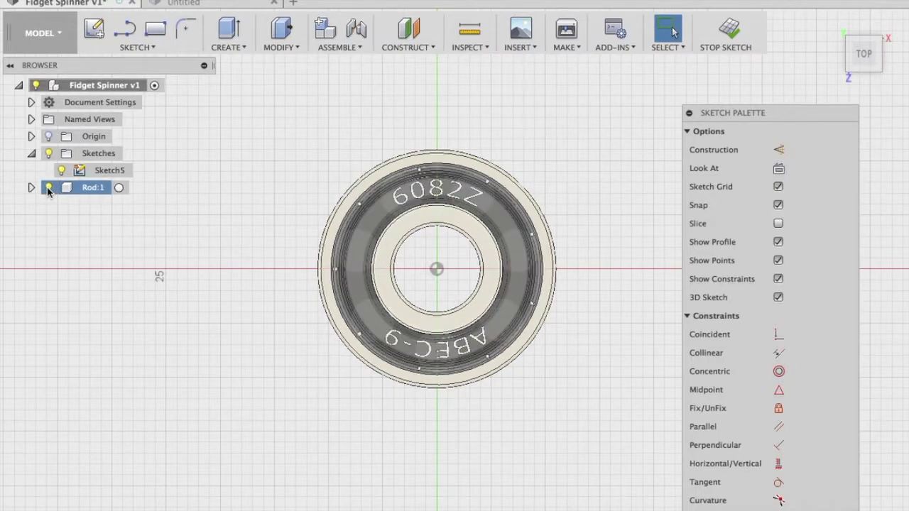
left_click(48, 188)
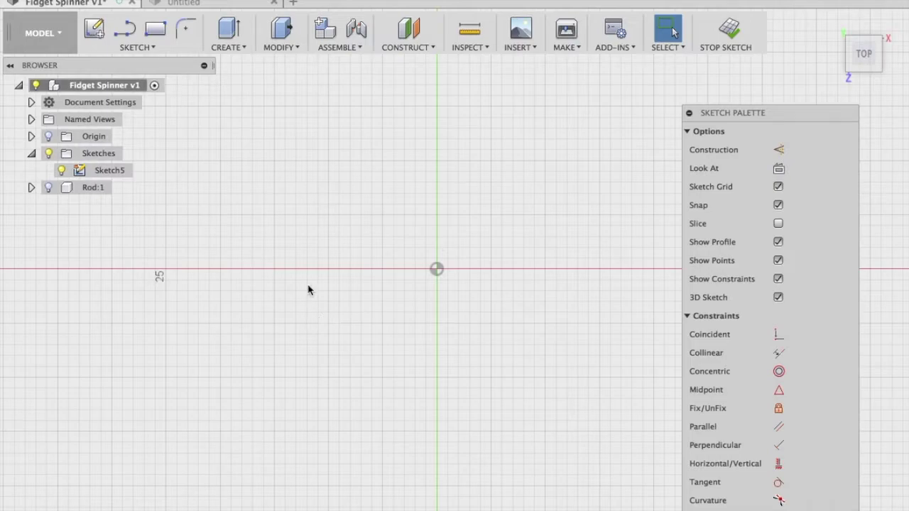
left_click(48, 189)
left_click(48, 190)
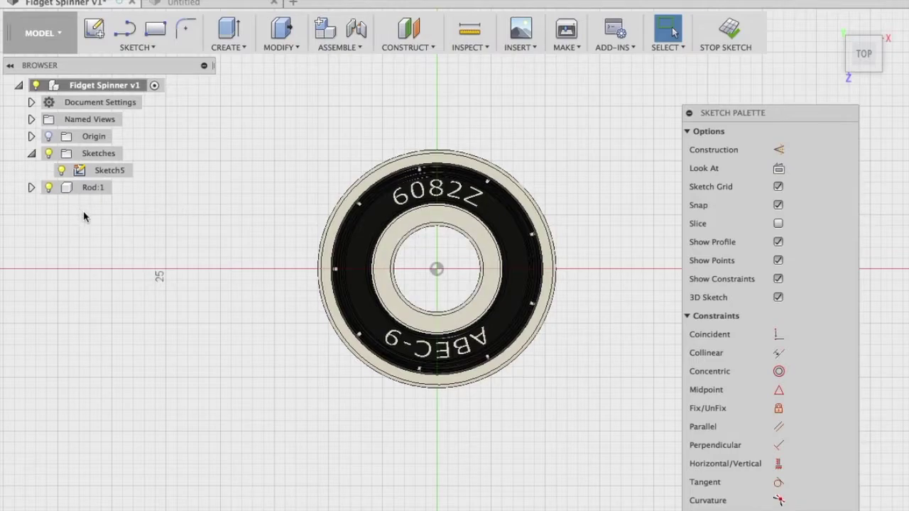
left_click(48, 189)
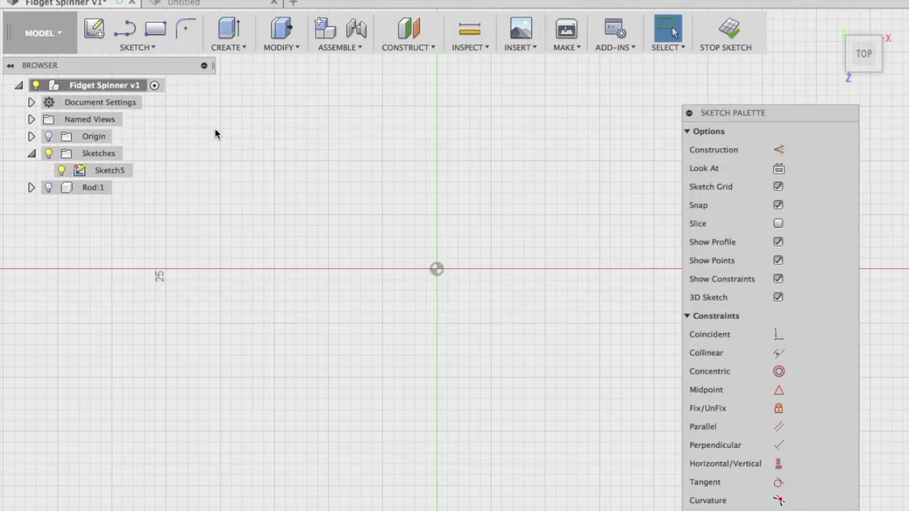
Draw a center diameter circle of 22 mm centred on the sketch origin.
left_click(138, 48)
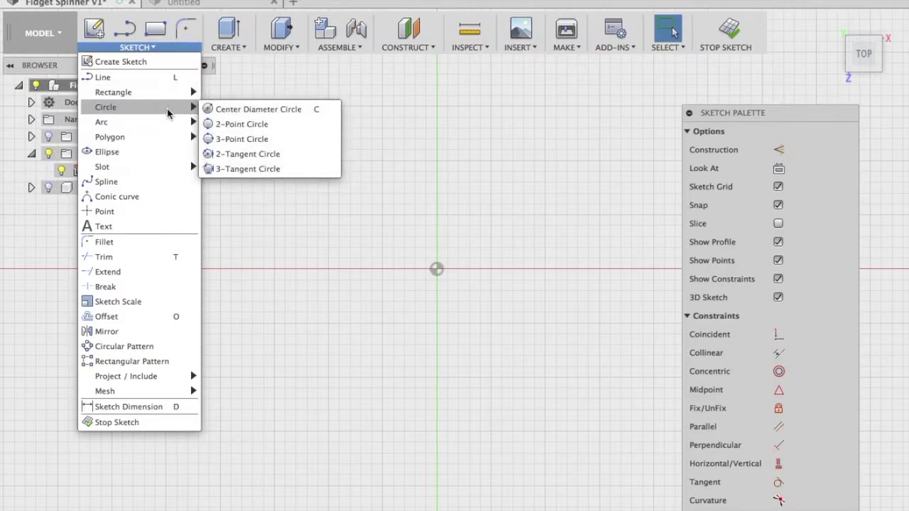
left_click(279, 110)
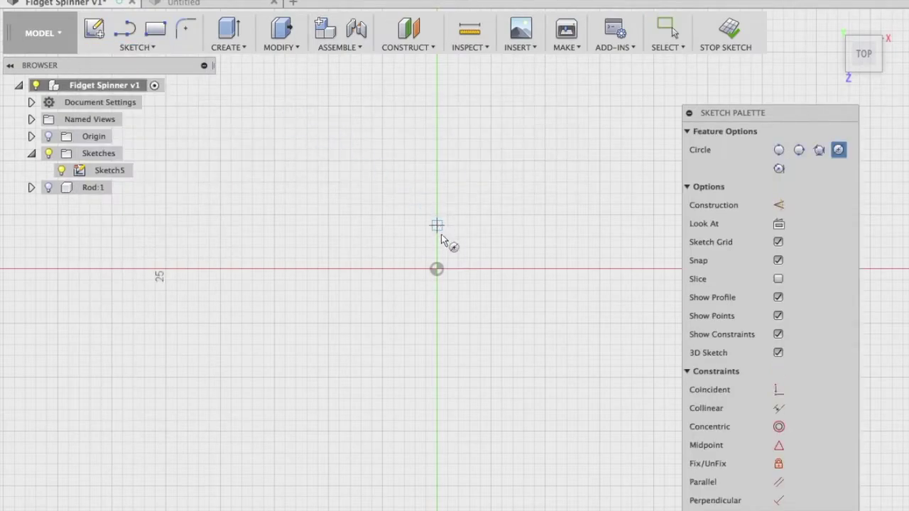
left_click(437, 270)
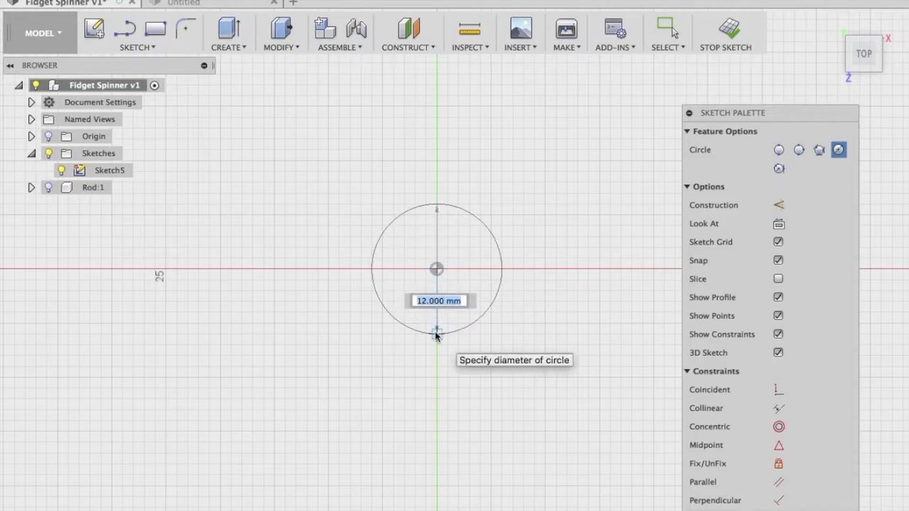
type("22")
key("Tab")
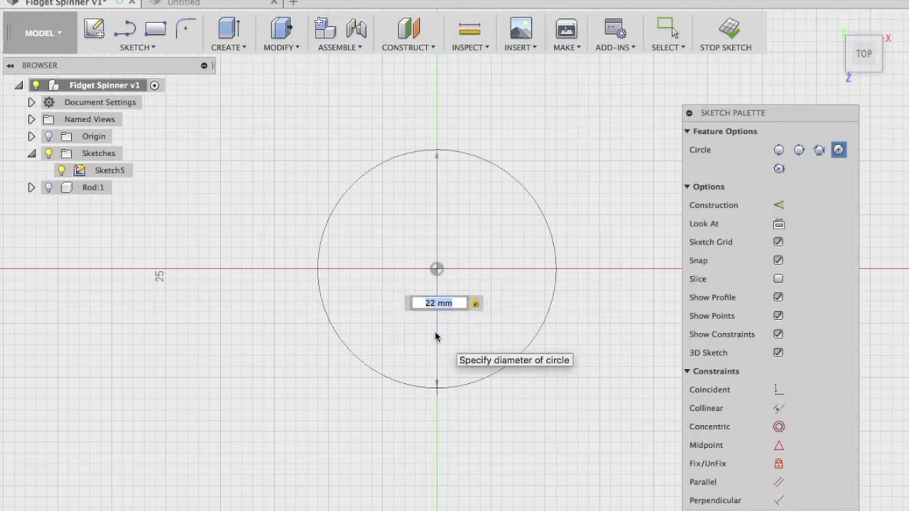
key("Return")
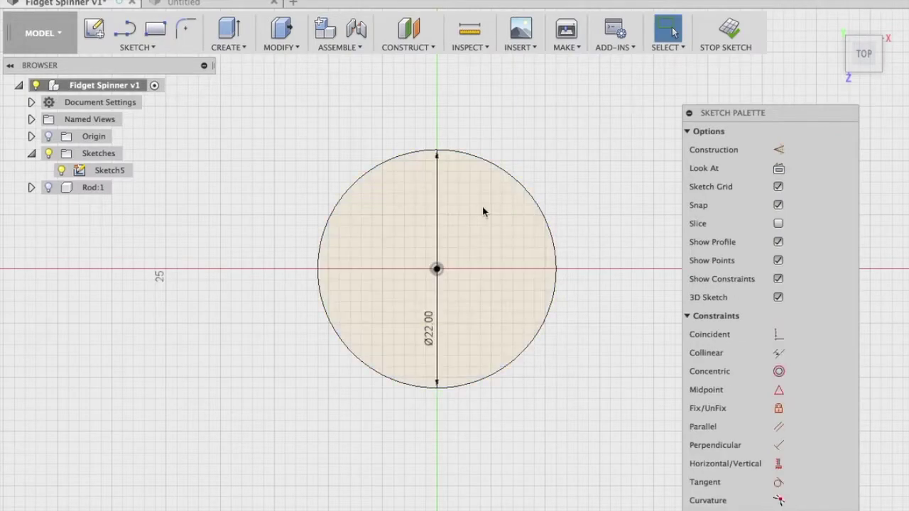
Draw a second 22 mm center diameter circle on the vertical axis, centred about 40 mm above the origin.
scroll(495, 162, "down", 2)
scroll(495, 162, "down", 1)
middle_click_drag(523, 146, 492, 219)
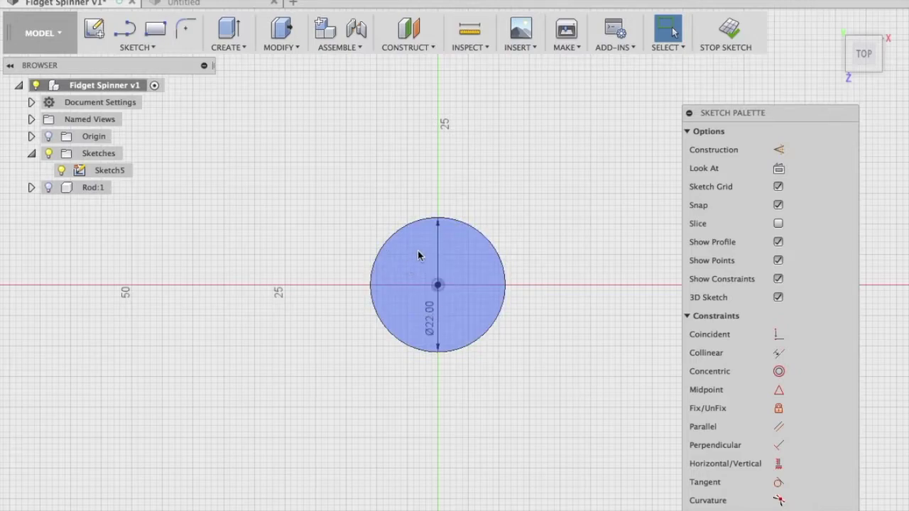
mouse_move(480, 235)
middle_mouse_down()
mouse_move(485, 253)
mouse_move(430, 236)
mouse_move(437, 243)
middle_mouse_up()
scroll(481, 245, "down", 1)
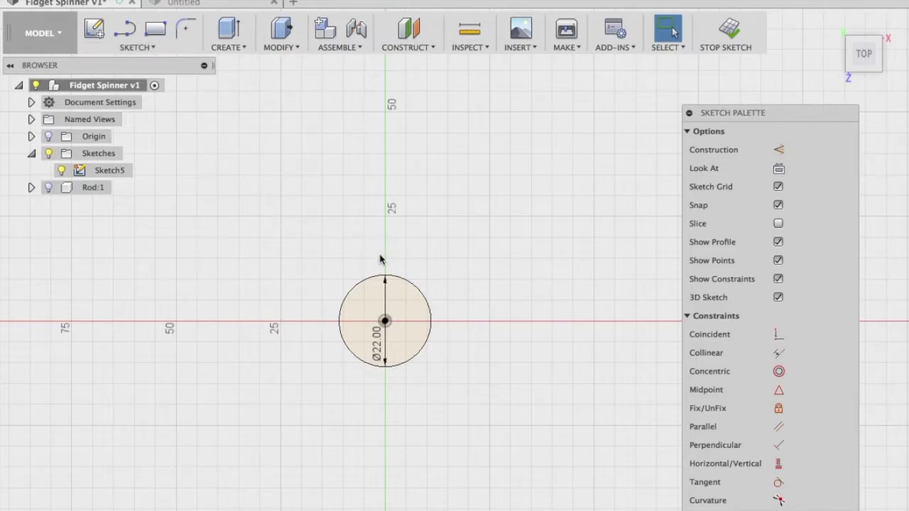
left_click(140, 48)
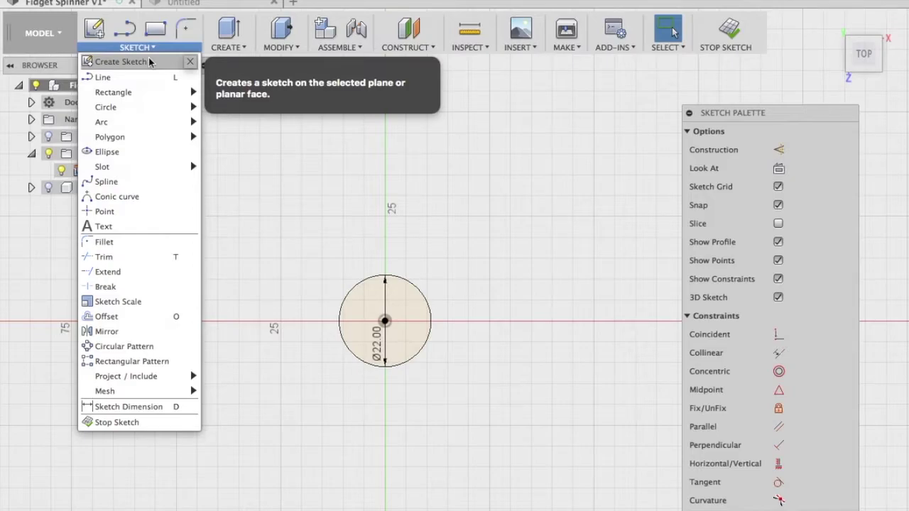
mouse_move(163, 108)
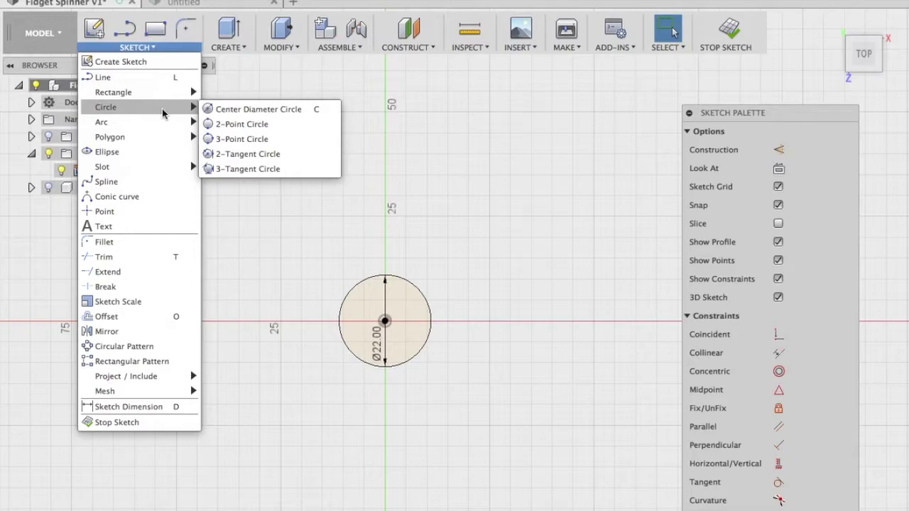
left_click(231, 110)
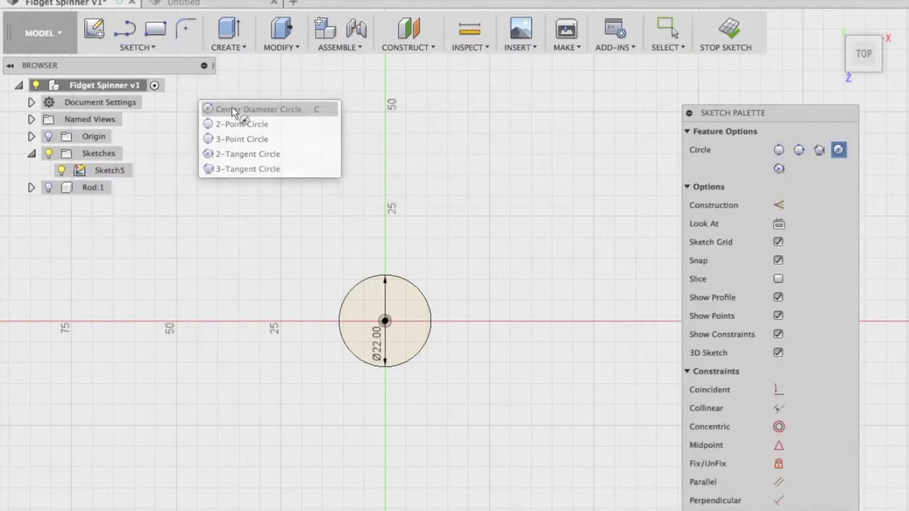
left_click(385, 153)
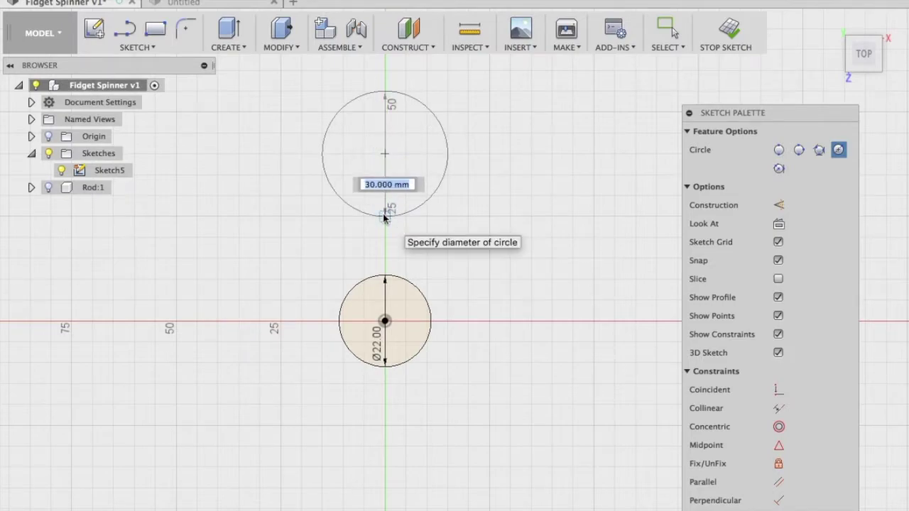
type("22")
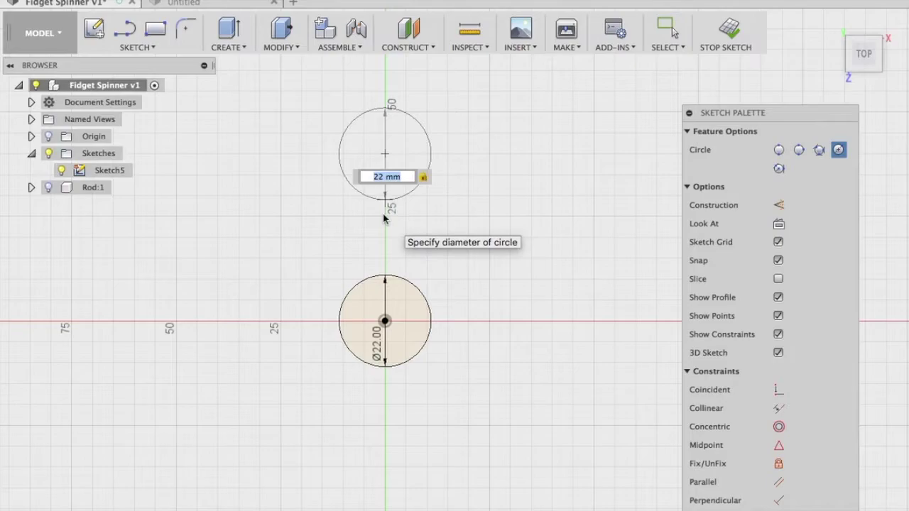
key("Return")
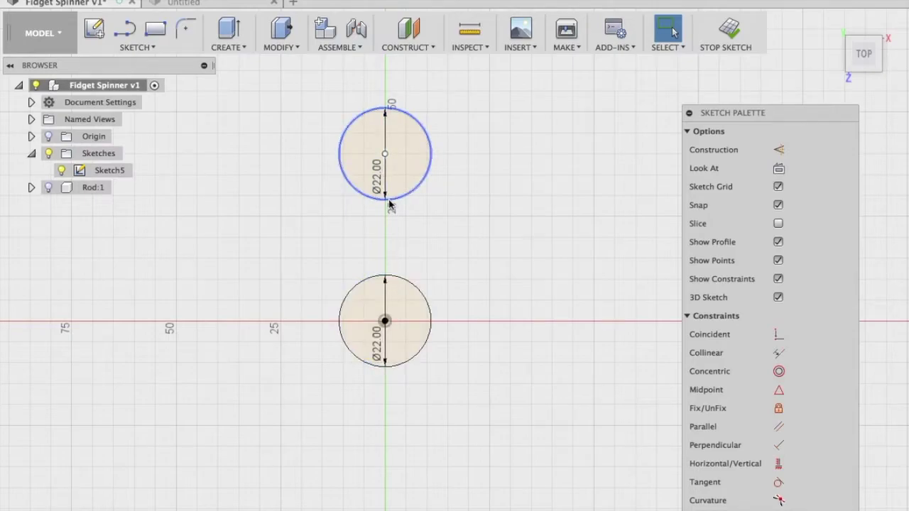
Dimension the vertical distance between the centres of the upper and origin circles and set it to 30 mm.
left_click(384, 157)
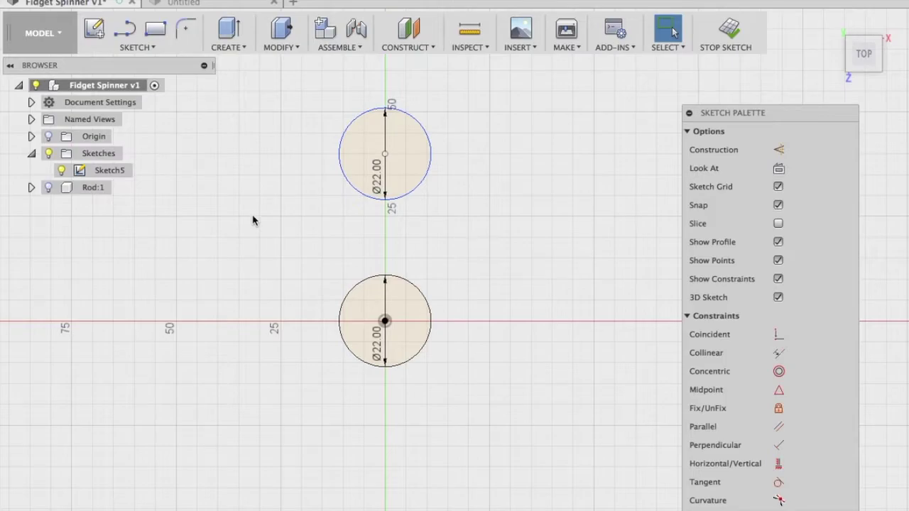
left_click(149, 47)
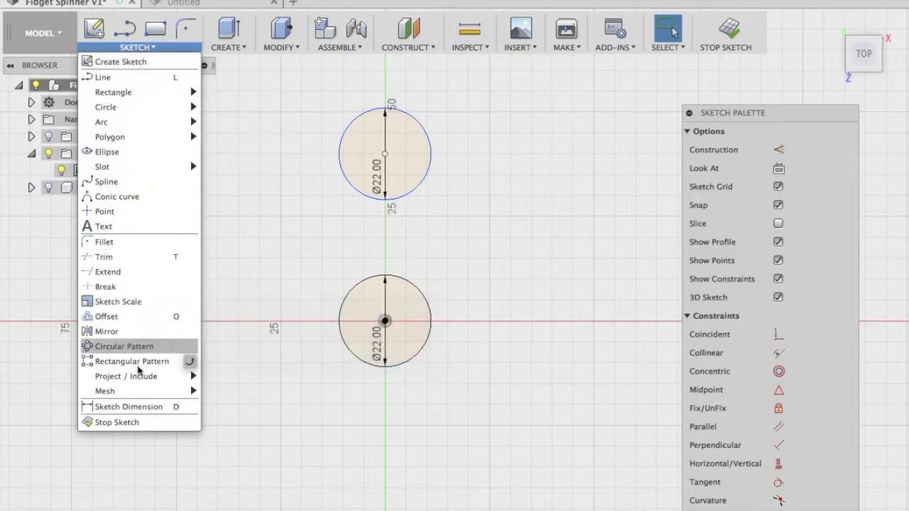
left_click(157, 412)
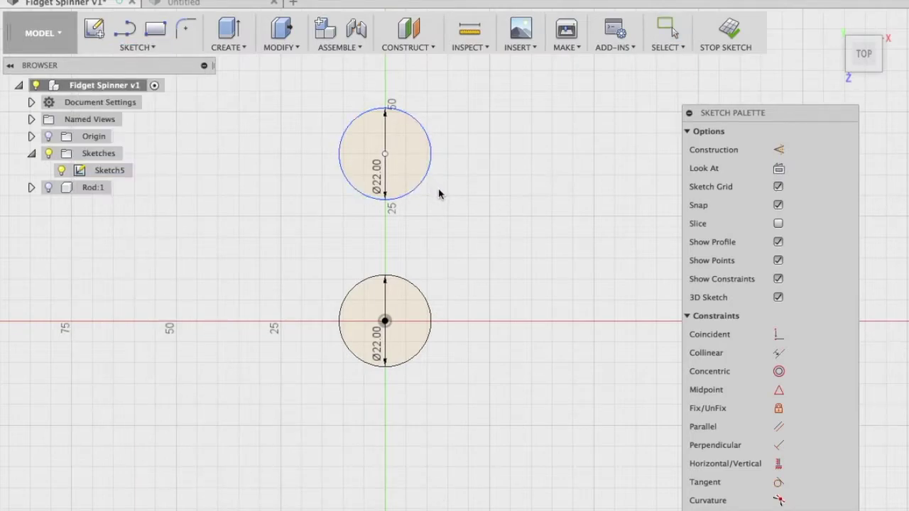
left_click(385, 156)
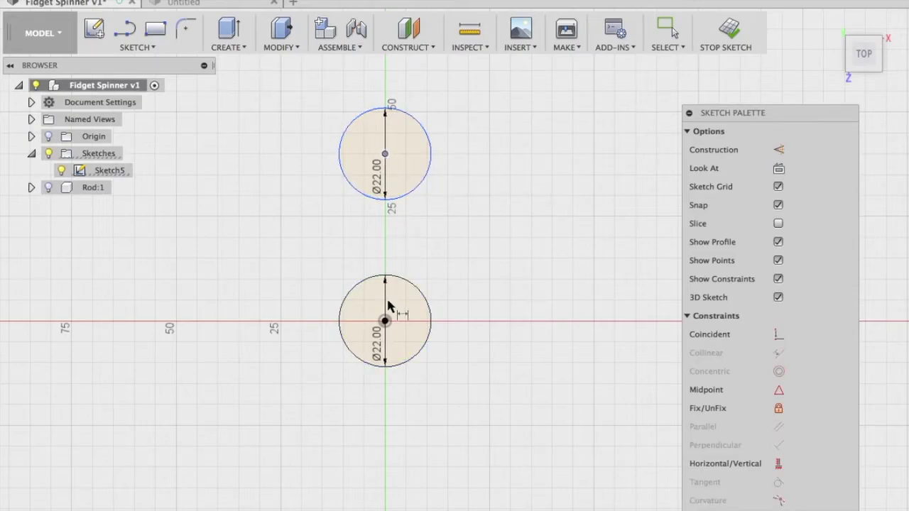
left_click(385, 322)
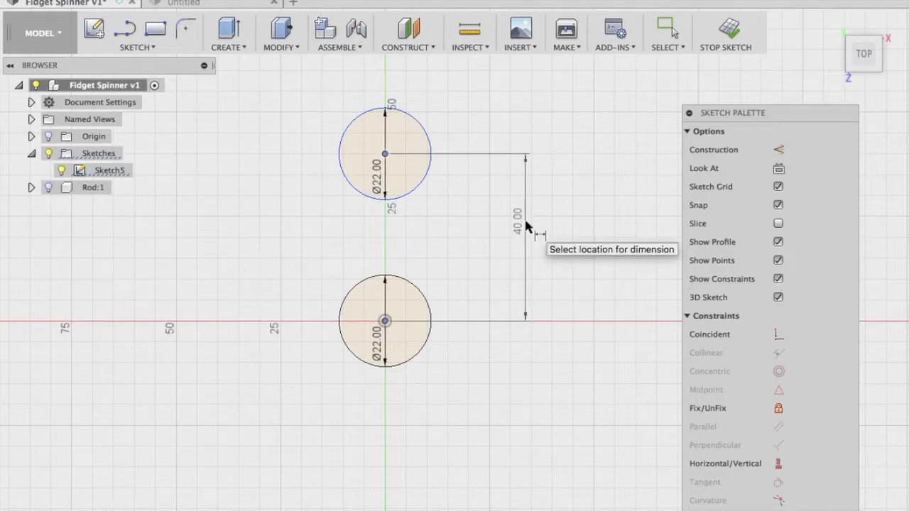
left_click(526, 226)
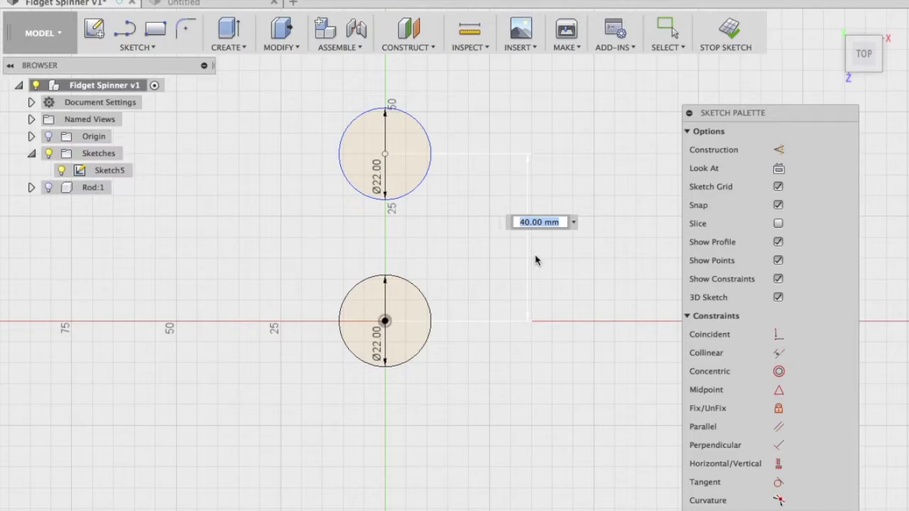
type("30mm")
key("Return")
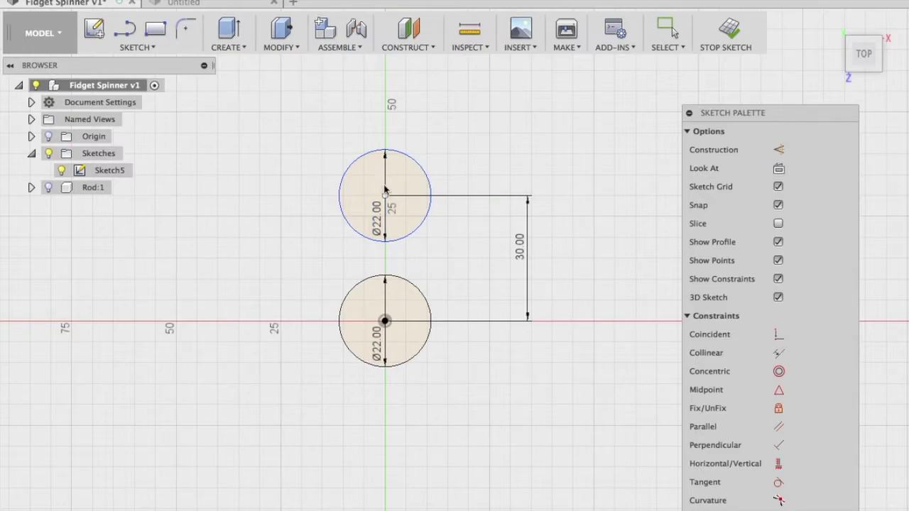
Offset the upper 22 mm circle outward by 3 mm to form a concentric outer ring.
scroll(376, 235, "down", 2)
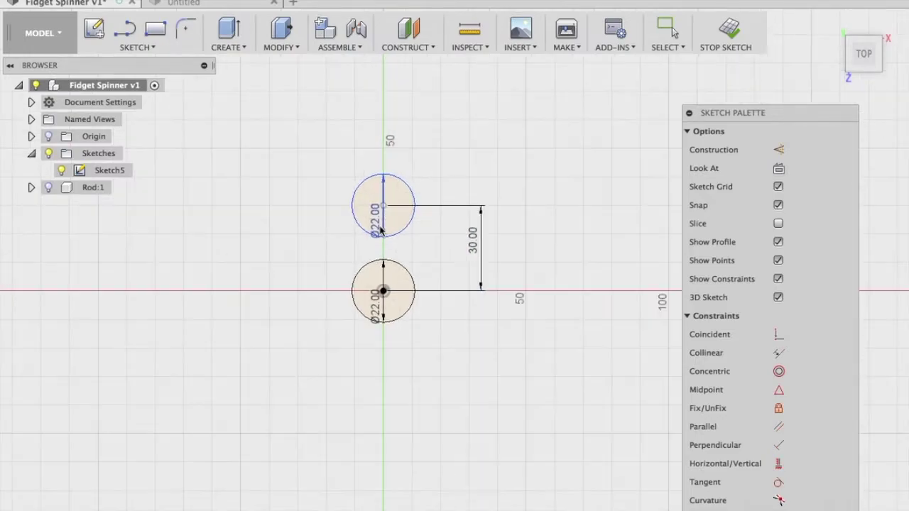
scroll(379, 237, "up", 3)
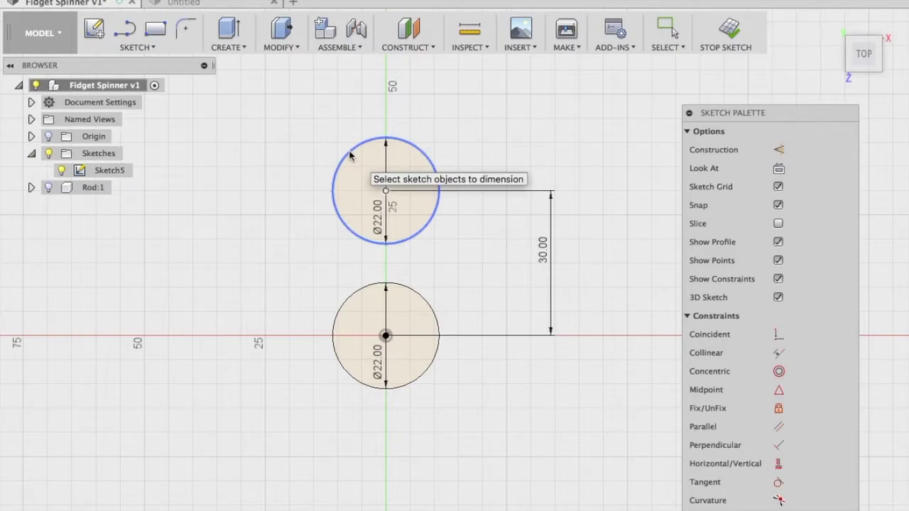
scroll(350, 155, "down", 2)
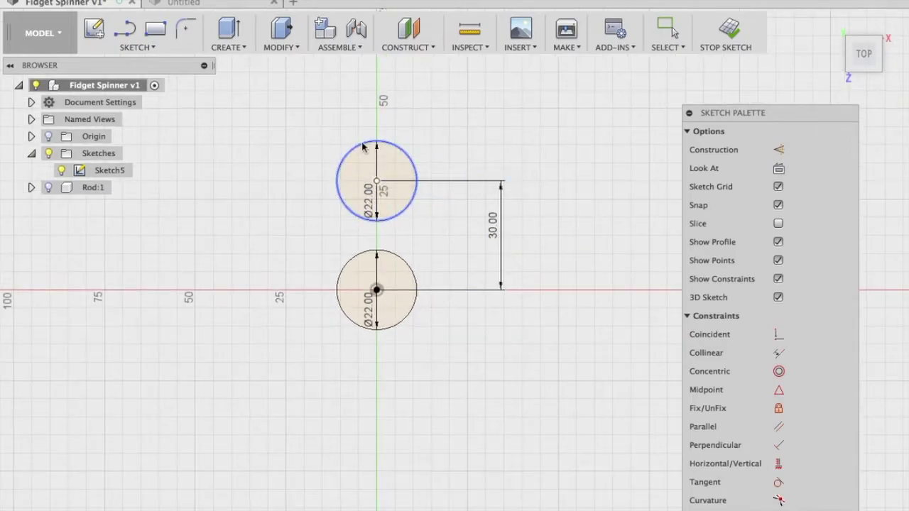
left_click(362, 147)
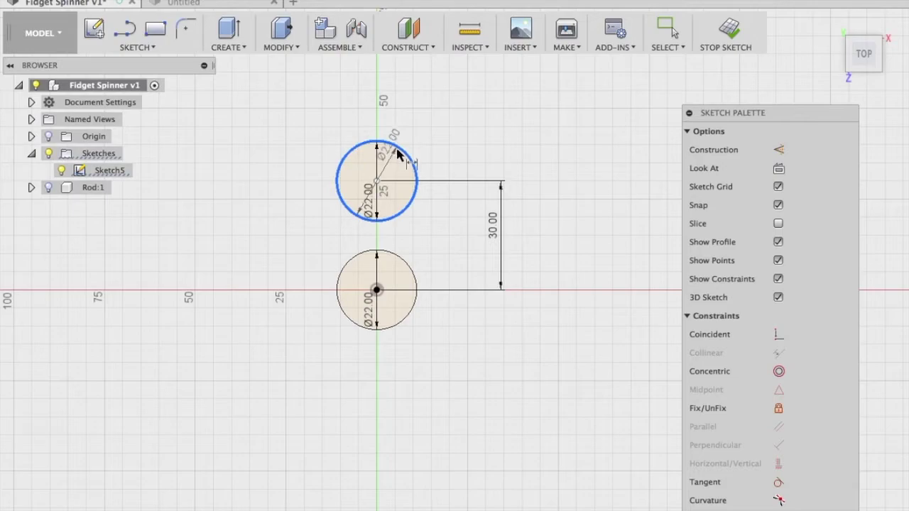
key("Escape")
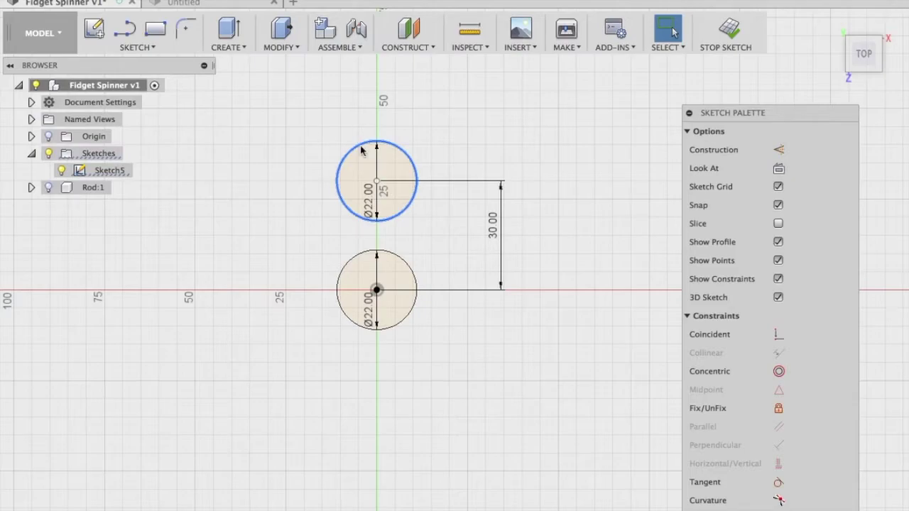
left_click(137, 48)
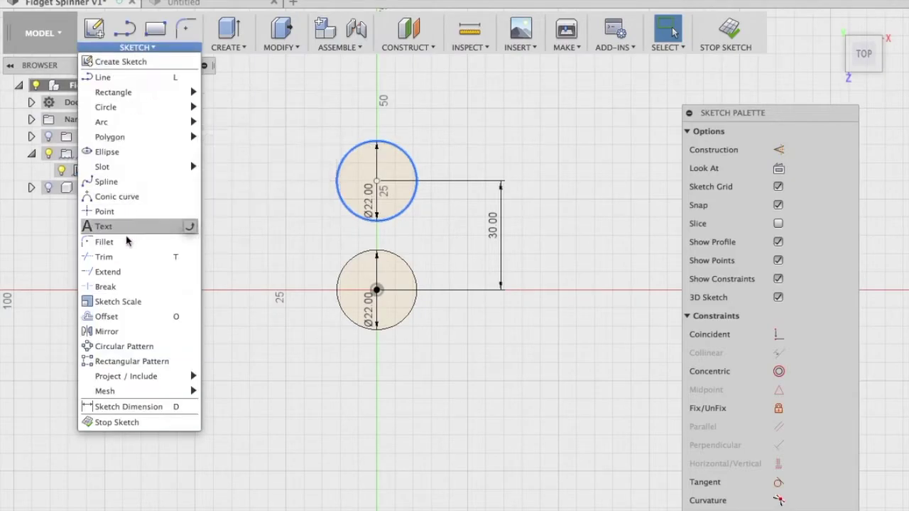
left_click(137, 316)
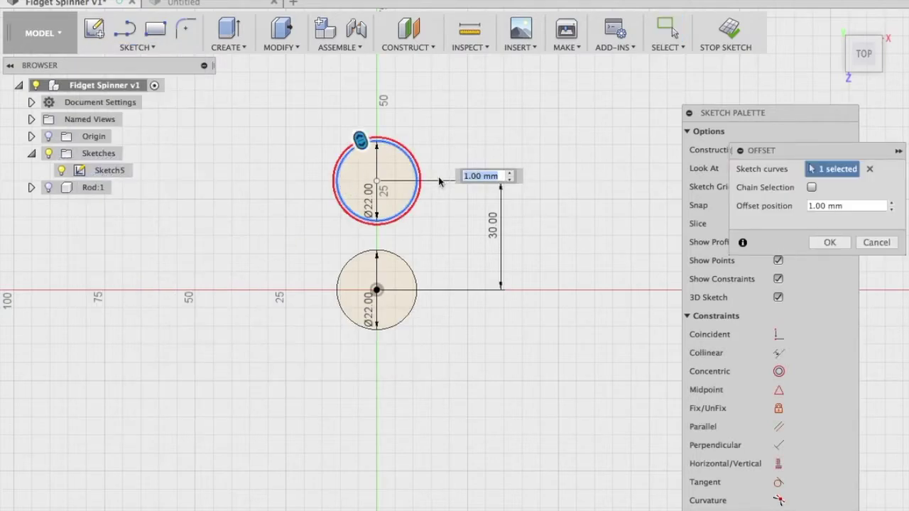
scroll(375, 160, "up", 3)
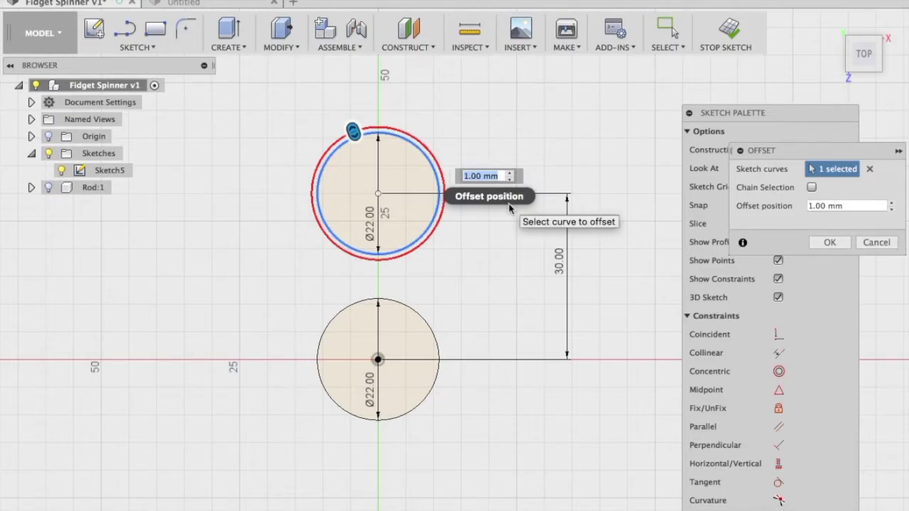
type("3")
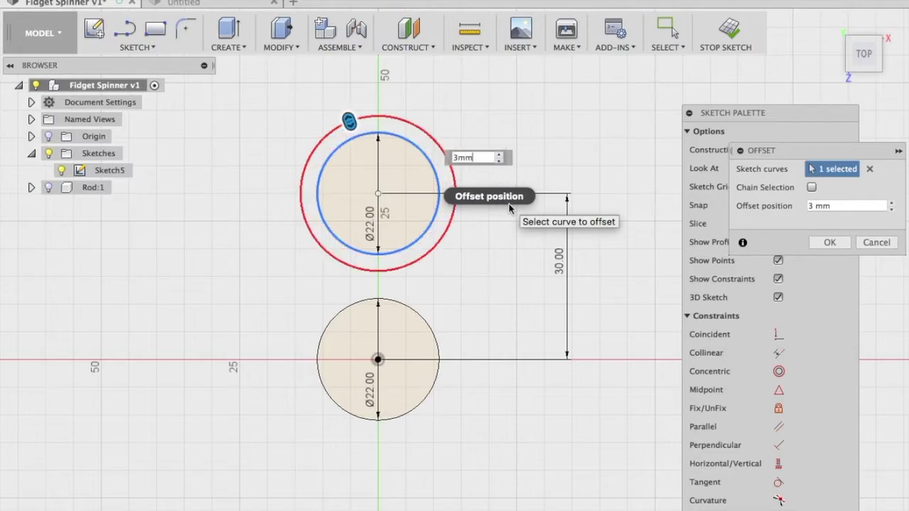
key("Return")
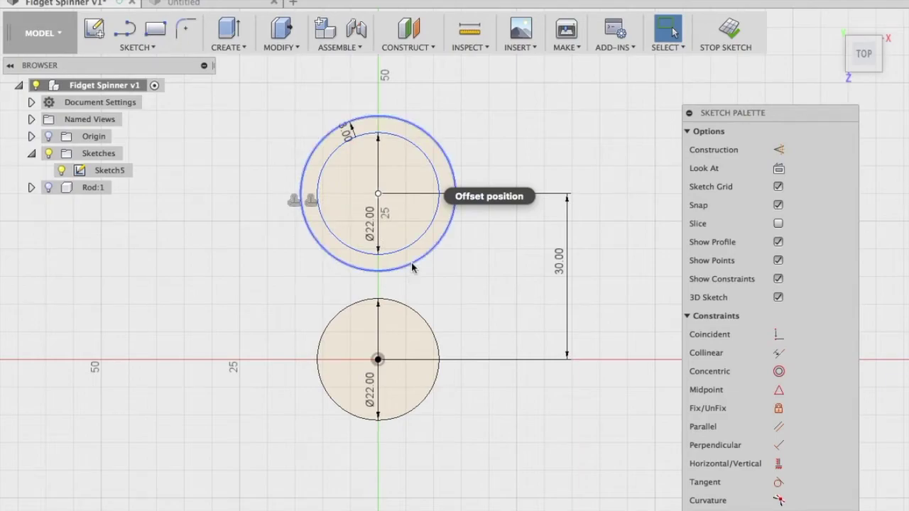
scroll(386, 293, "down", 5)
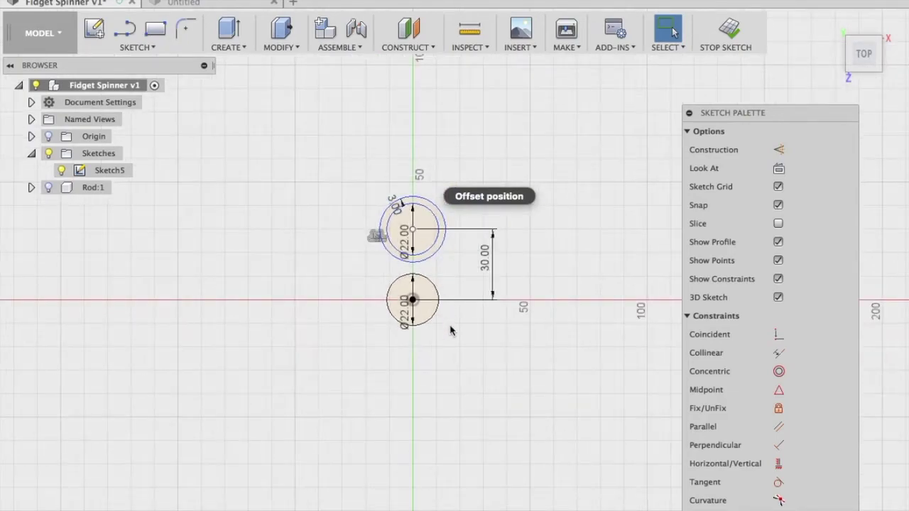
key("Escape")
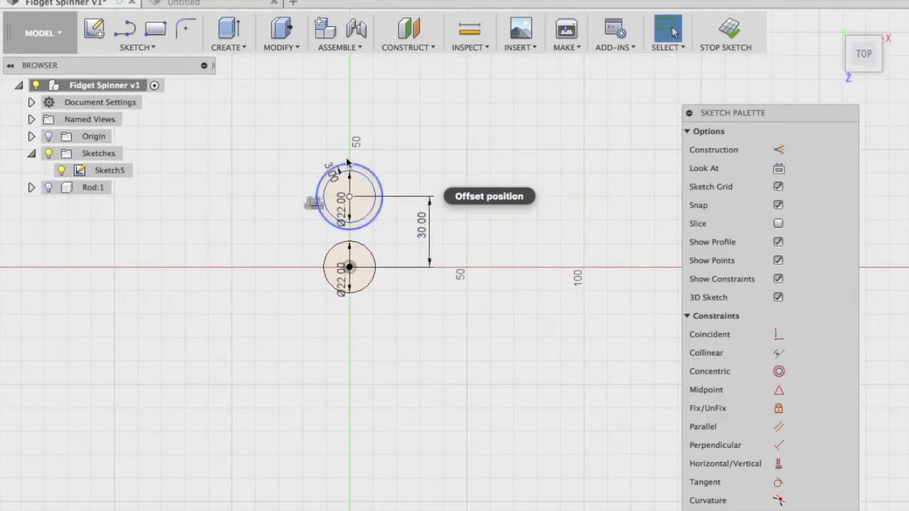
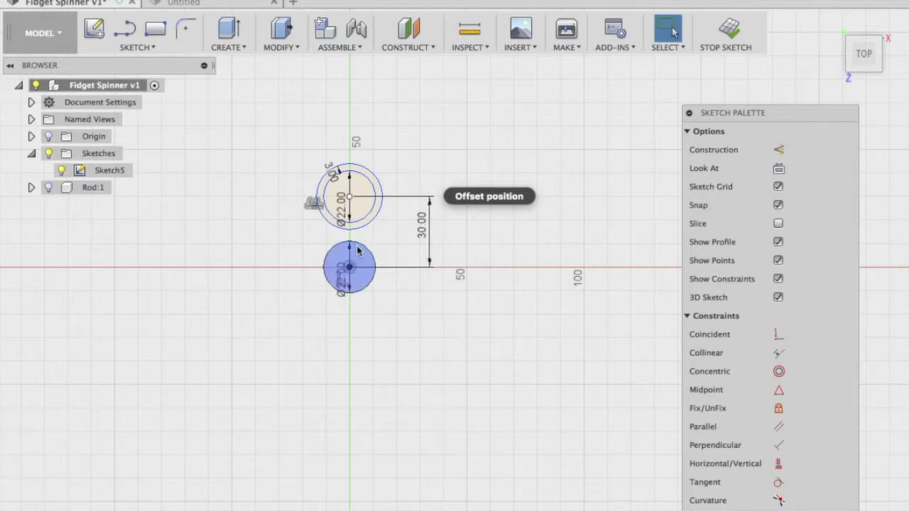
Set up a full circular pattern of the upper circle and its outer ring around the sketch origin.
left_click(359, 191)
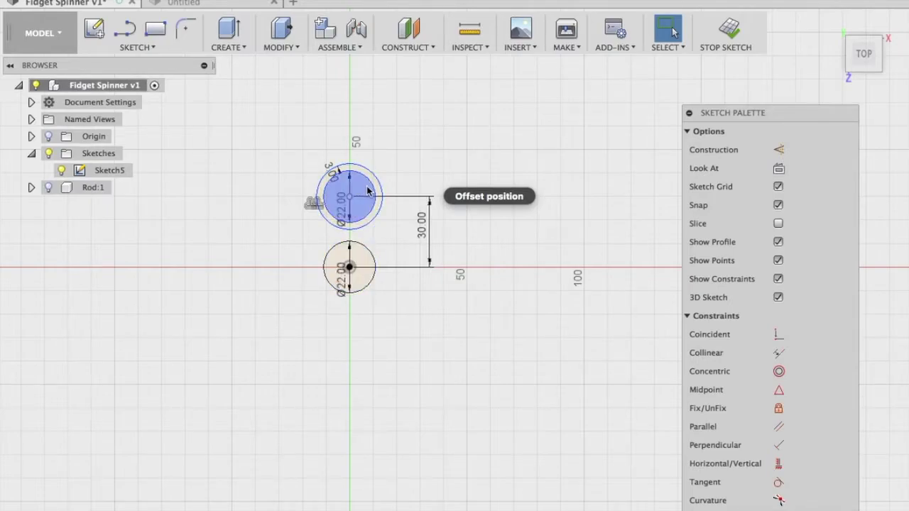
left_click(137, 47)
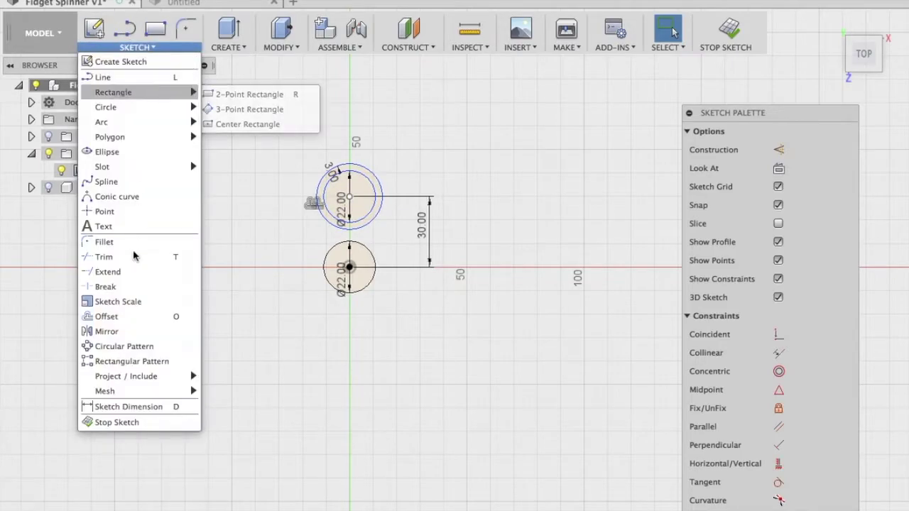
left_click(124, 347)
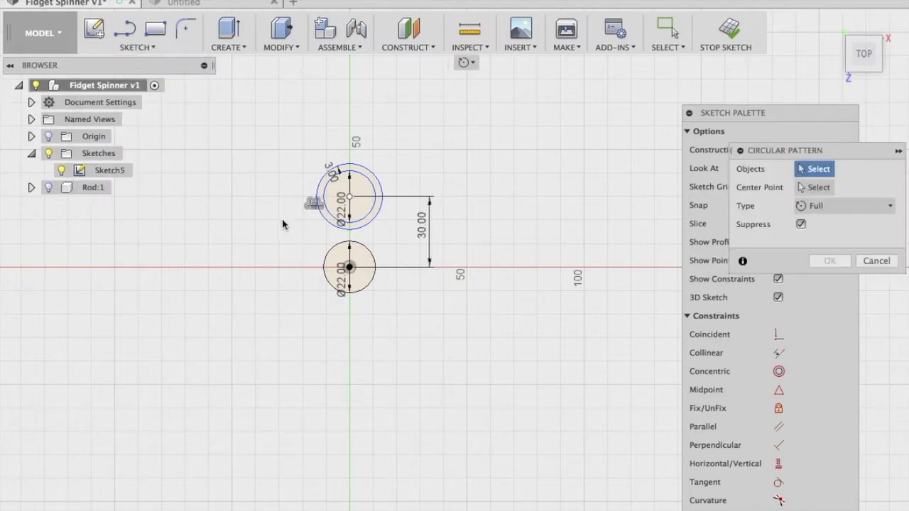
left_click(367, 182)
left_click(317, 183)
left_click(810, 189)
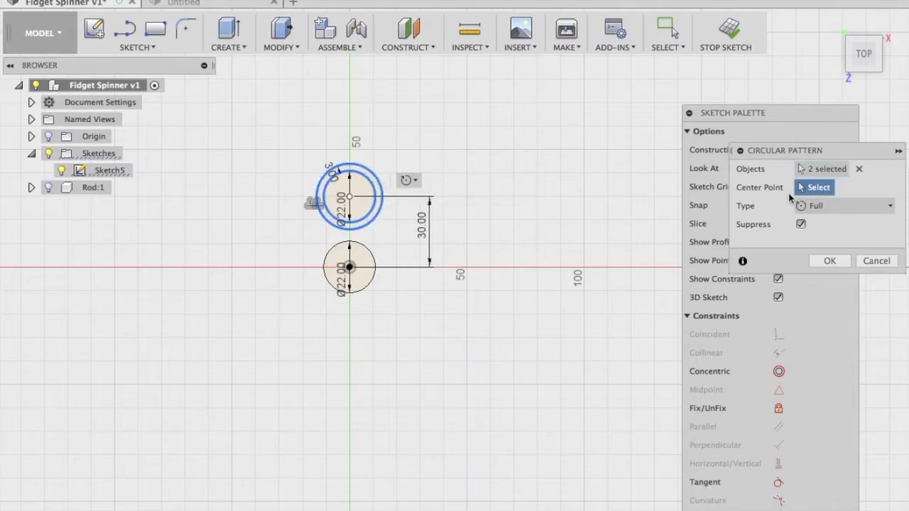
left_click(350, 267)
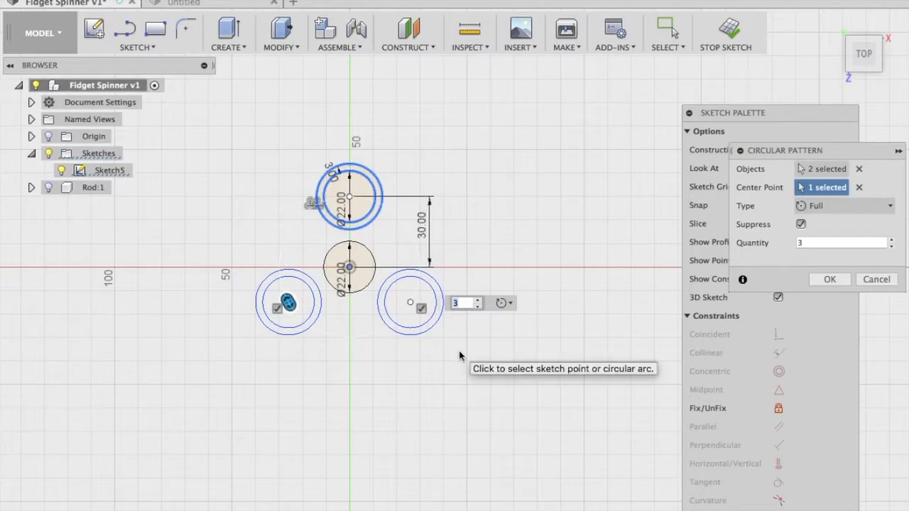
Try circular pattern quantities of 5 and 2, then set the quantity to 3 and create the pattern.
left_click(478, 304)
left_click(478, 304)
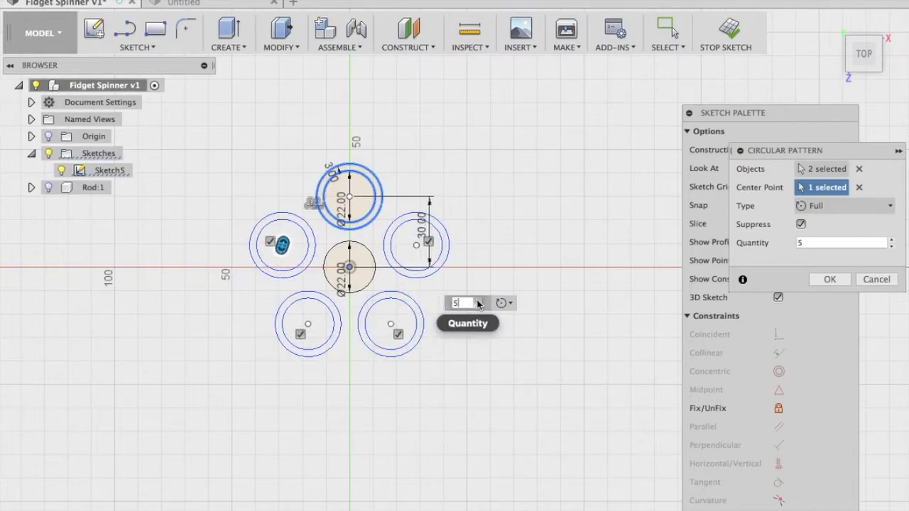
left_click(480, 307)
left_click(479, 308)
left_click(479, 307)
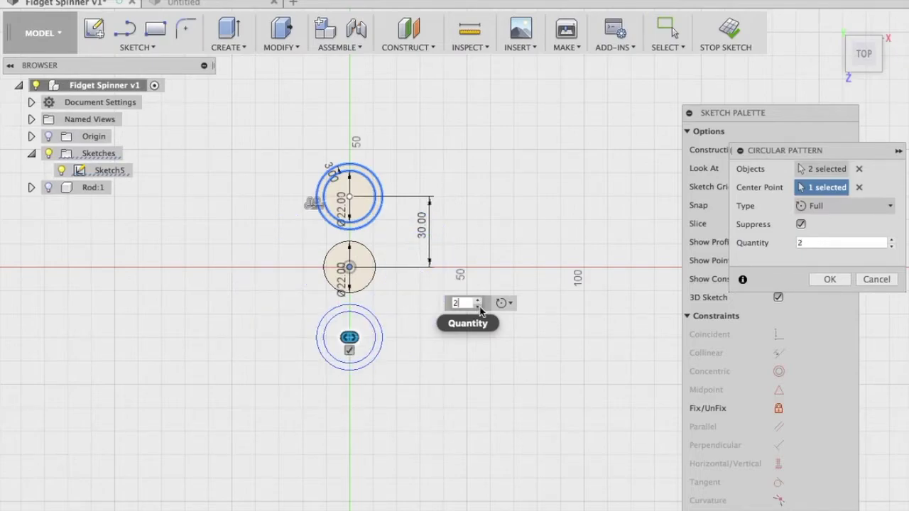
left_click(479, 303)
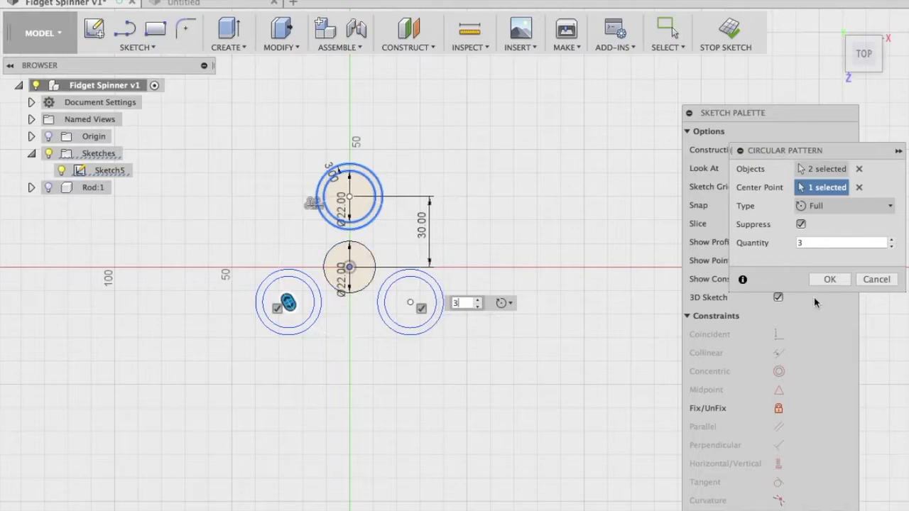
left_click(806, 244)
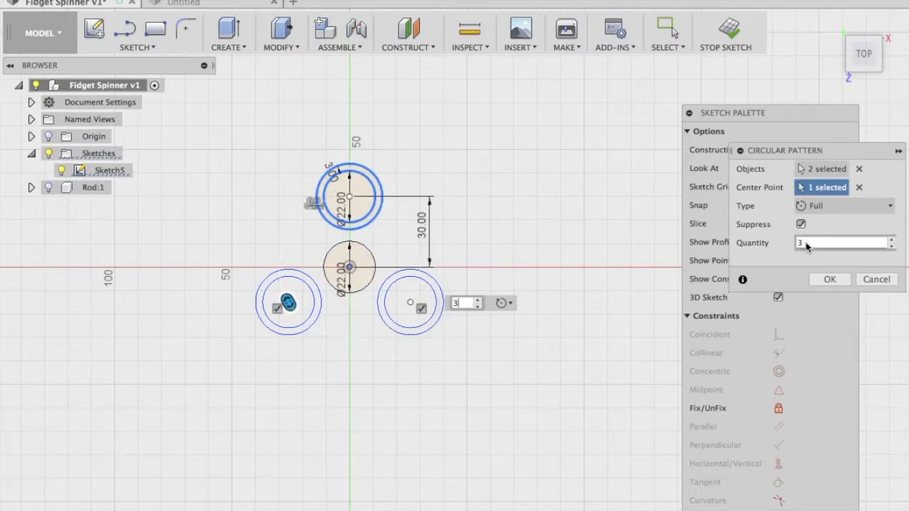
left_click(829, 279)
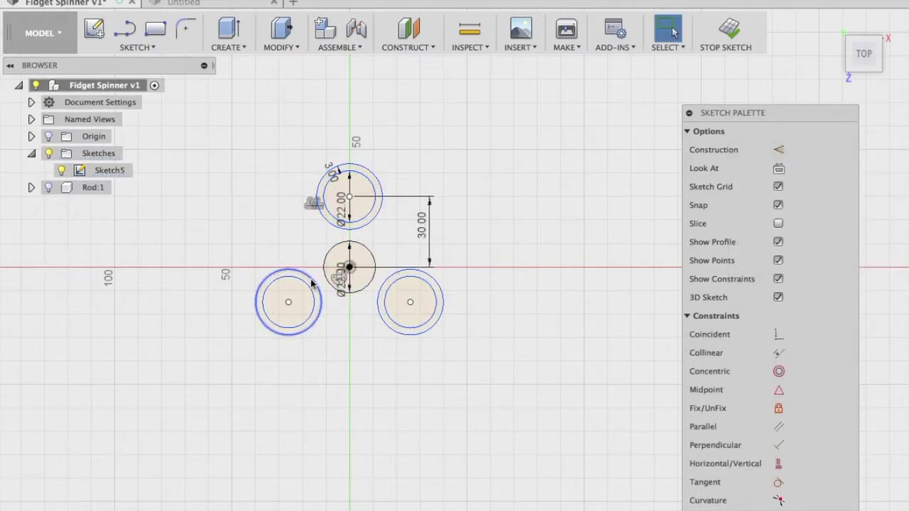
Draw an inward-curving three-point arc with a chord of about 26 mm between the outer circles of the upper and lower-right rings.
scroll(312, 279, "down", 2)
scroll(326, 284, "up", 5)
middle_click_drag(420, 203, 426, 215)
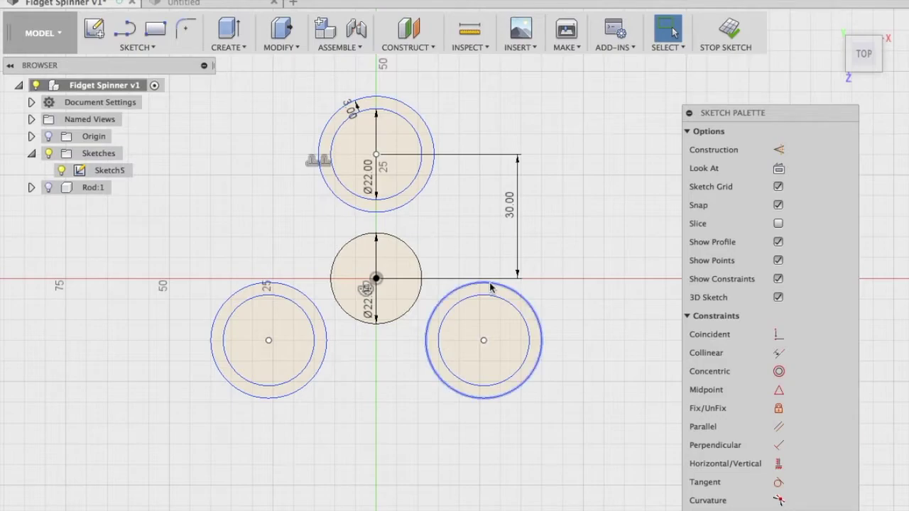
left_click(400, 203)
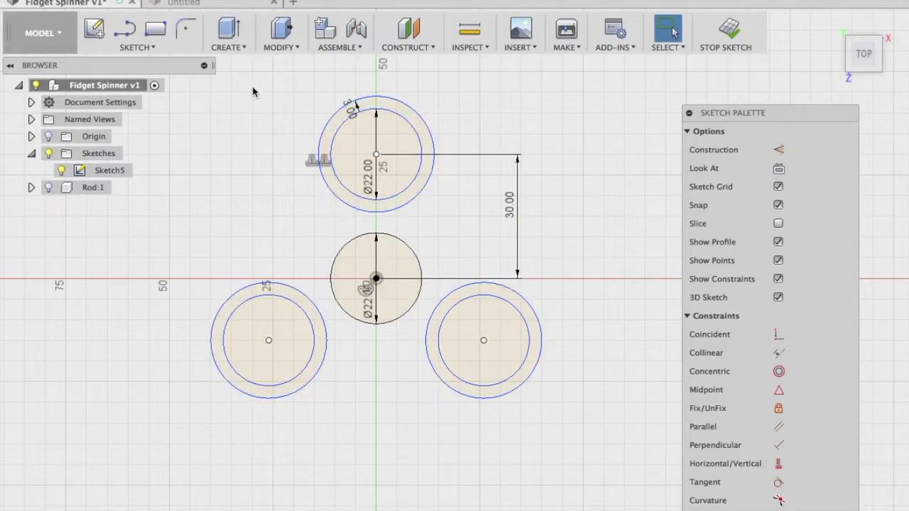
left_click(152, 47)
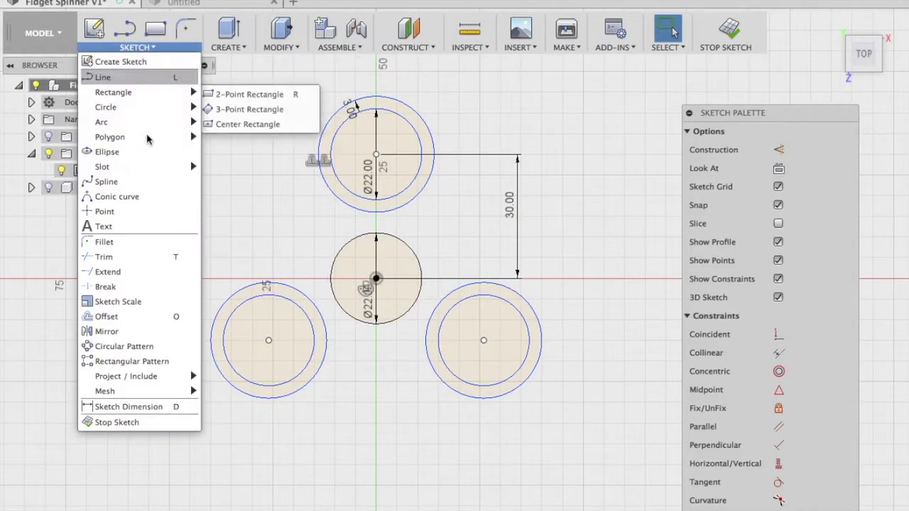
mouse_move(146, 127)
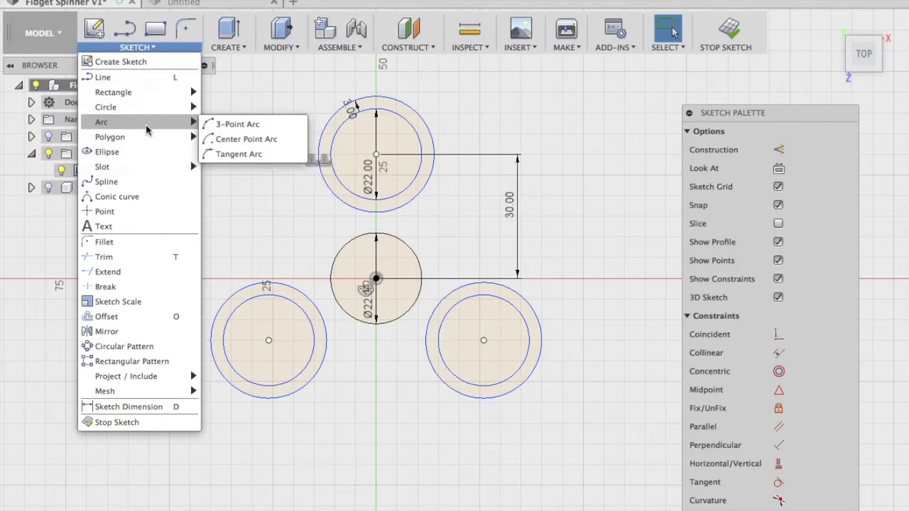
left_click(292, 124)
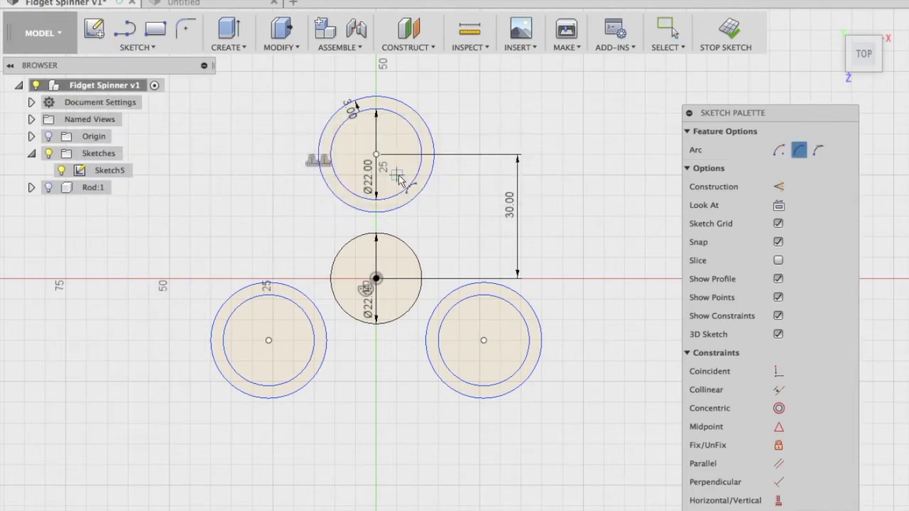
left_click(423, 191)
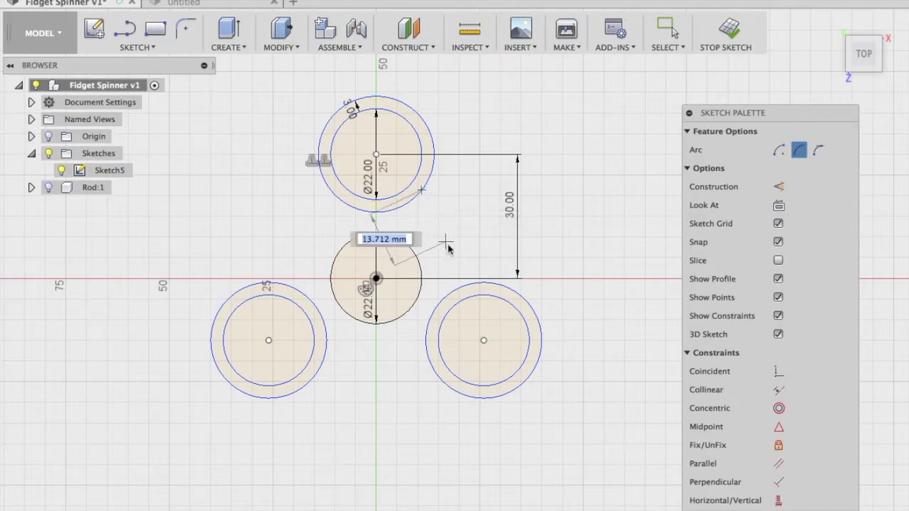
left_click(476, 284)
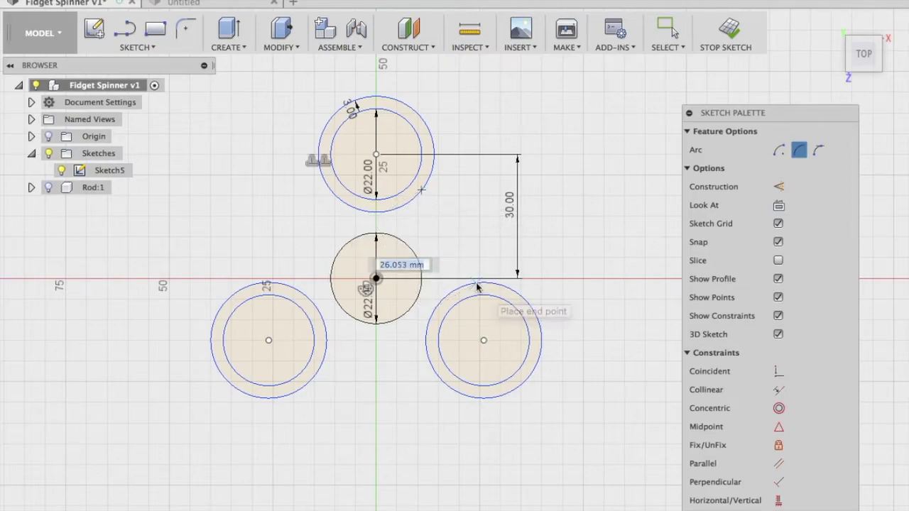
left_click(429, 255)
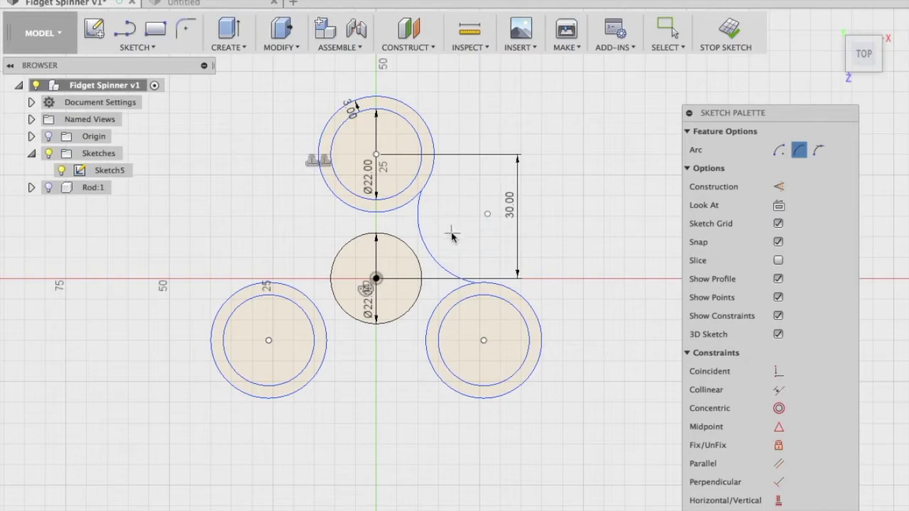
key("Escape")
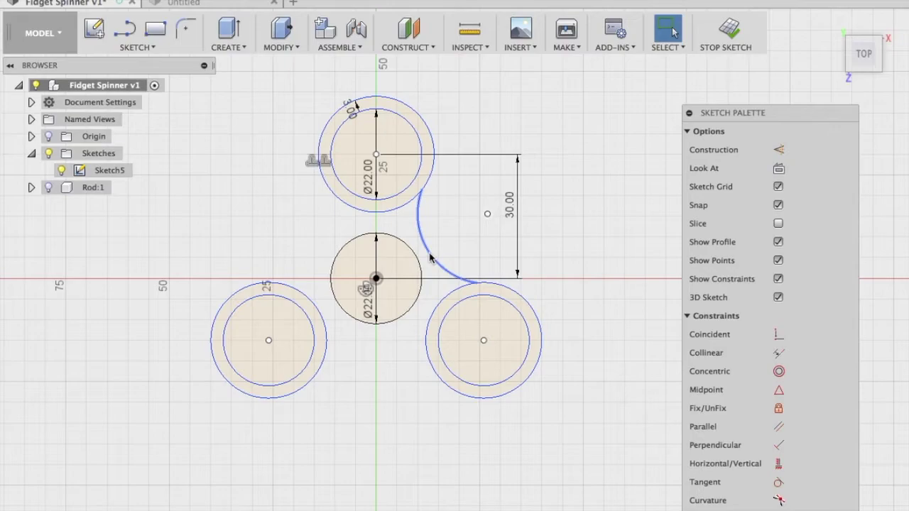
left_click_drag(437, 253, 435, 224)
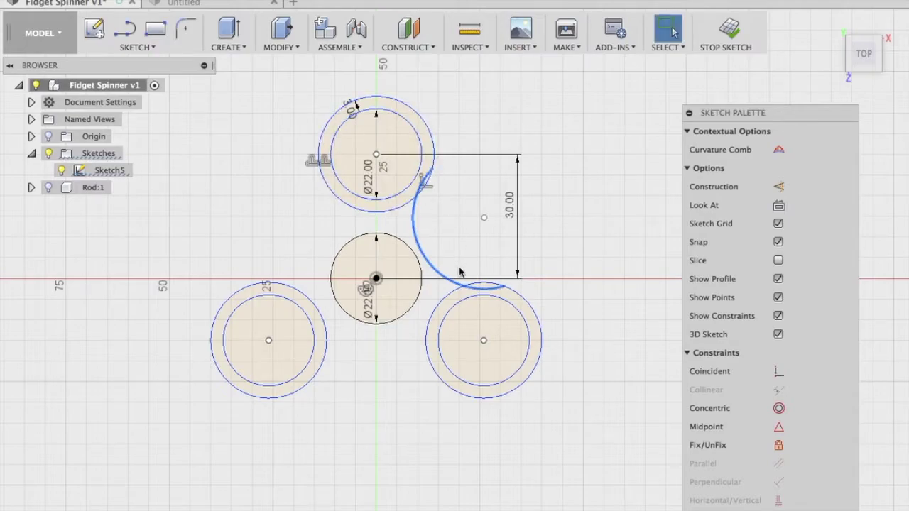
left_click(465, 237)
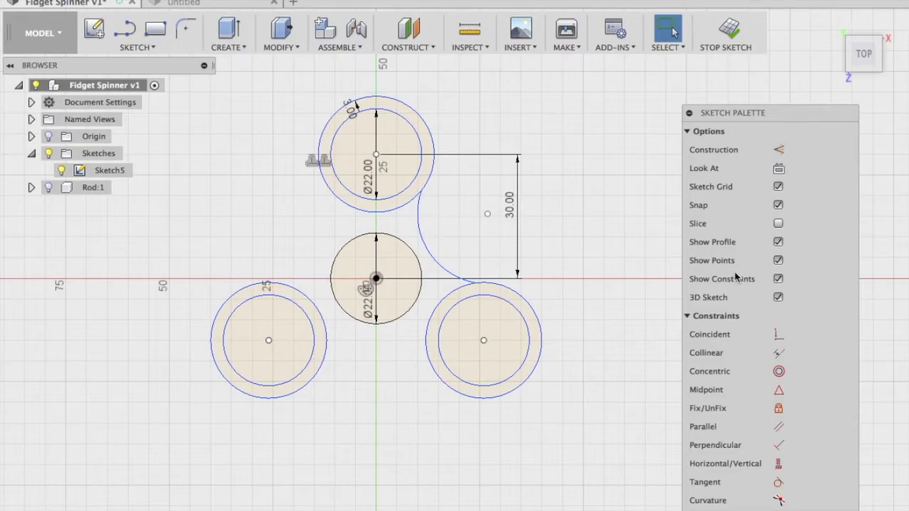
Make the arc tangent to the outer circles of the upper and lower-right rings, and pull it clear of the central circle.
mouse_move(732, 113)
left_mouse_down()
mouse_move(840, 82)
mouse_move(884, 82)
mouse_move(780, 150)
left_mouse_up()
scroll(796, 363, "down", 3)
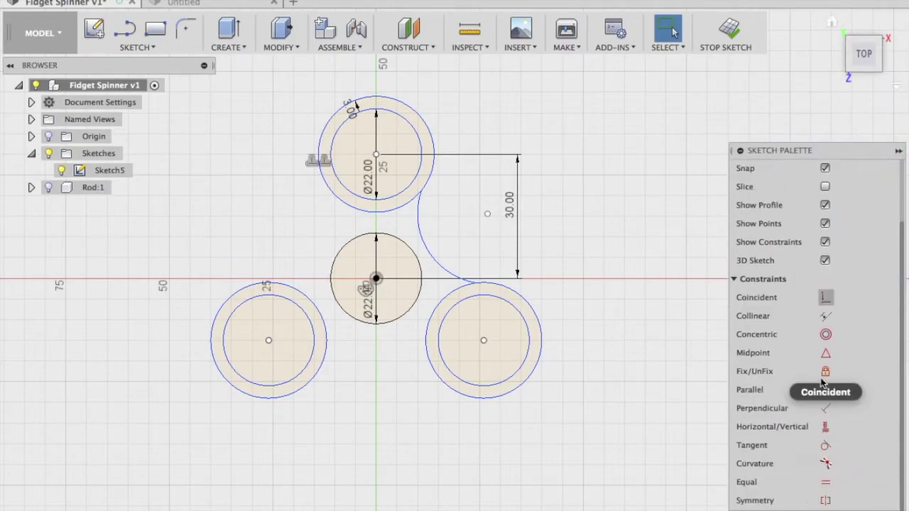
left_click(826, 446)
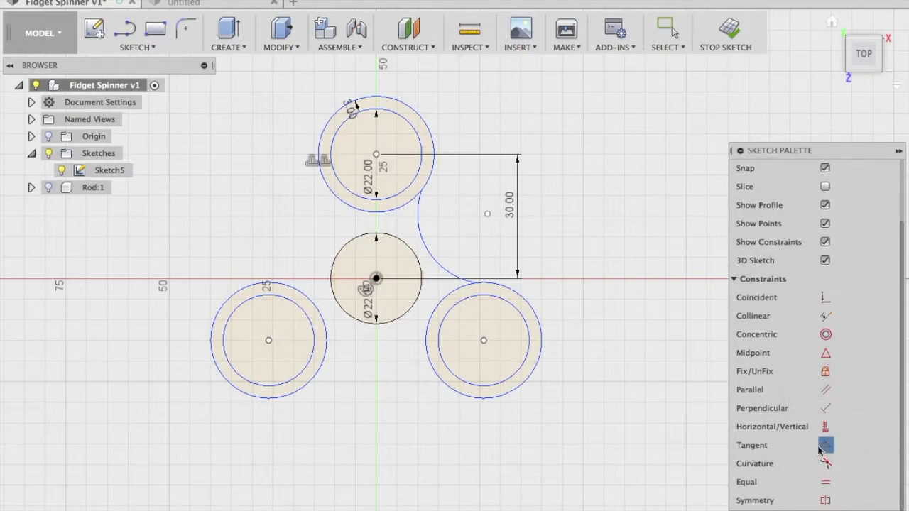
left_click(416, 216)
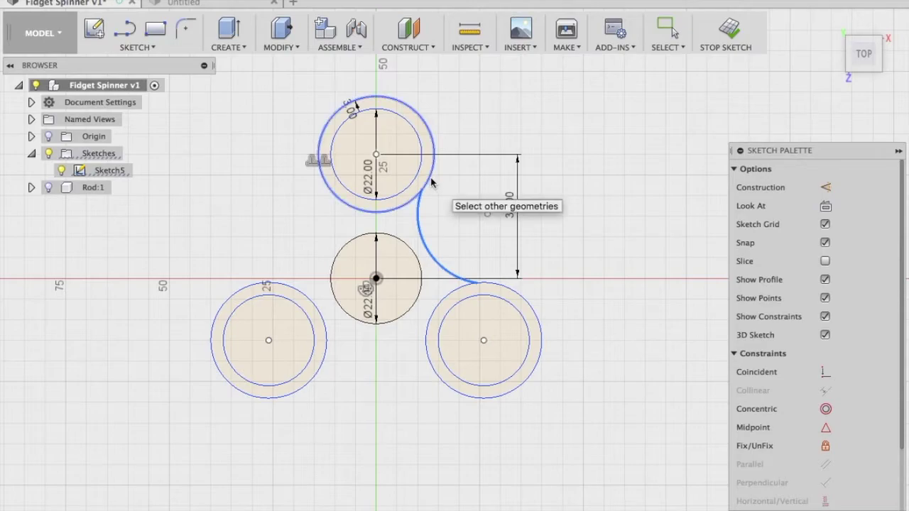
left_click(431, 182)
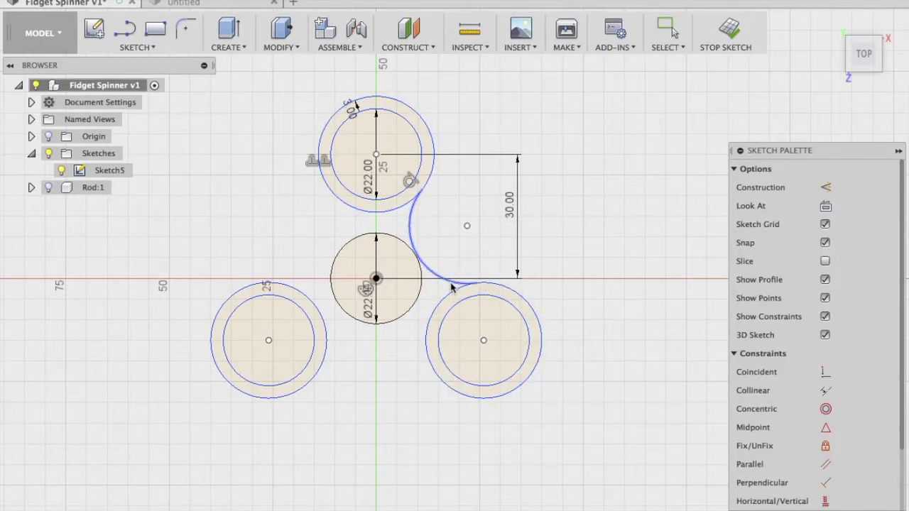
left_click(477, 284)
left_click(488, 288)
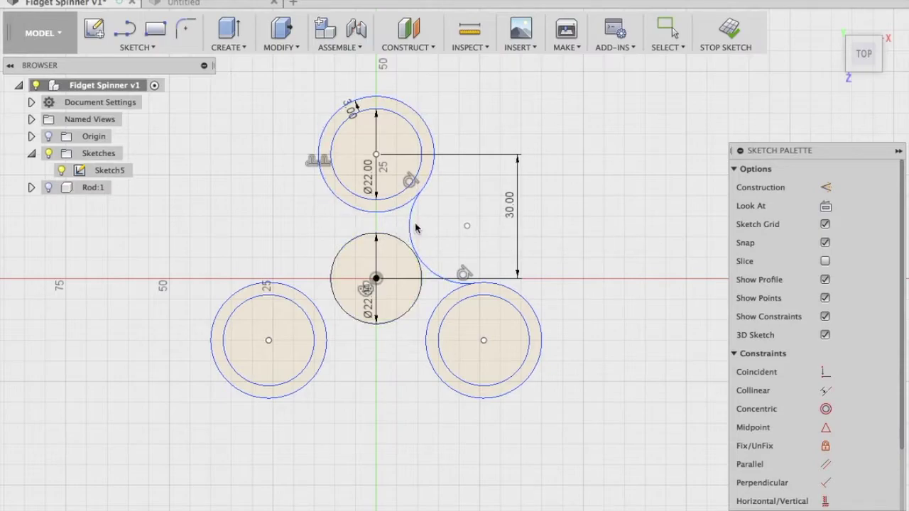
key("Escape")
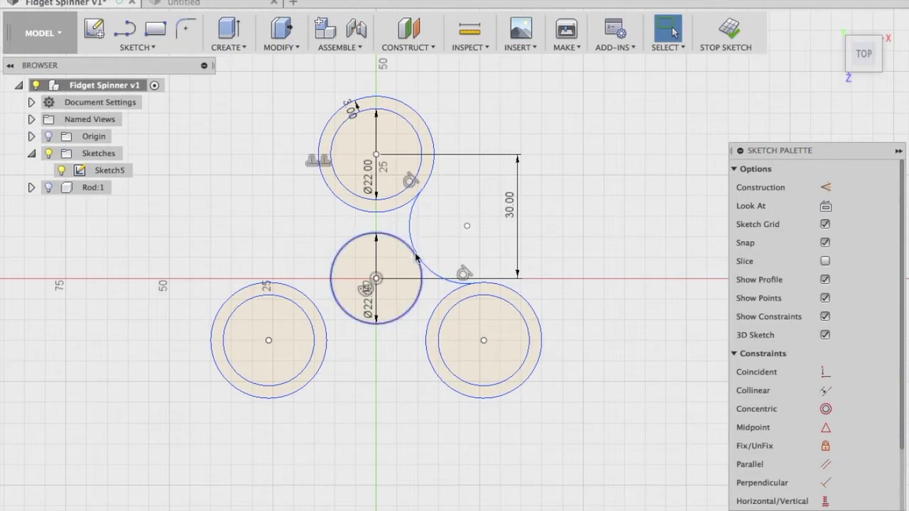
mouse_move(431, 276)
left_mouse_down()
mouse_move(451, 266)
mouse_move(438, 257)
mouse_move(440, 271)
left_mouse_up()
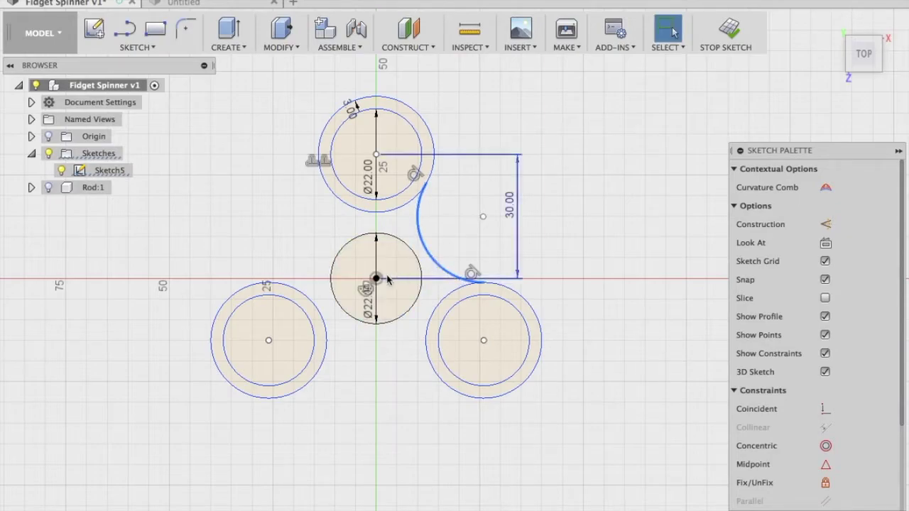
left_click(565, 244)
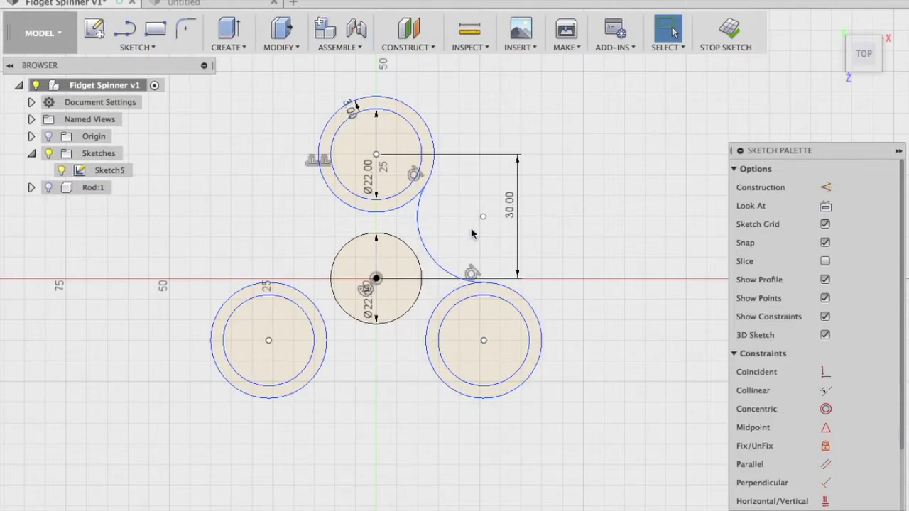
Pattern the tangent arc in a full circle around the sketch origin with a quantity of 3.
left_click(137, 47)
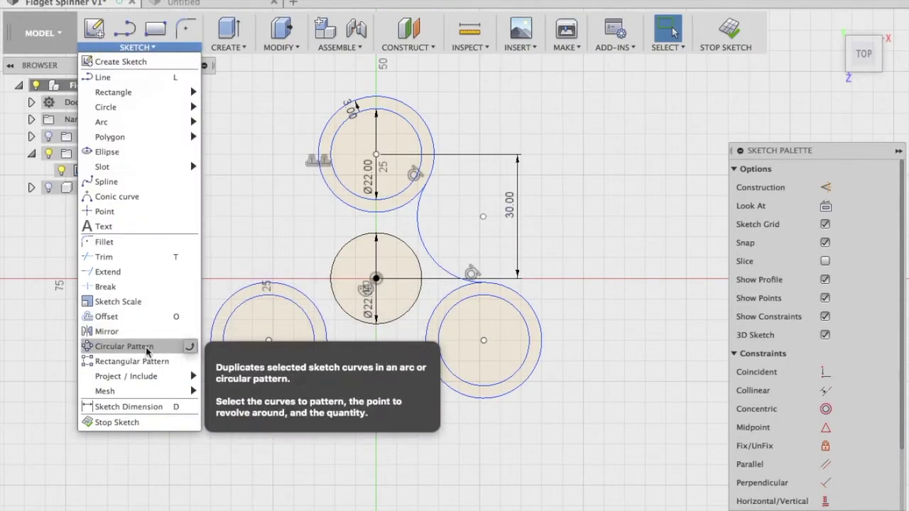
left_click(151, 346)
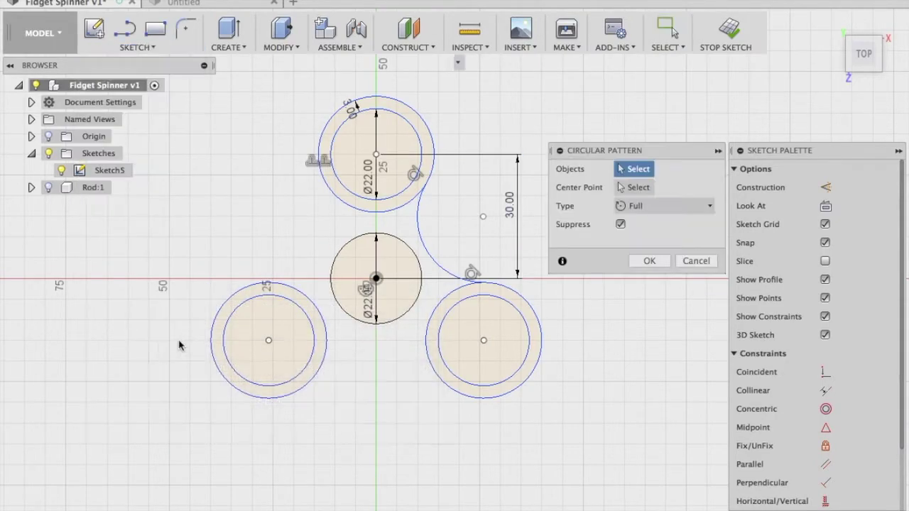
left_click(418, 233)
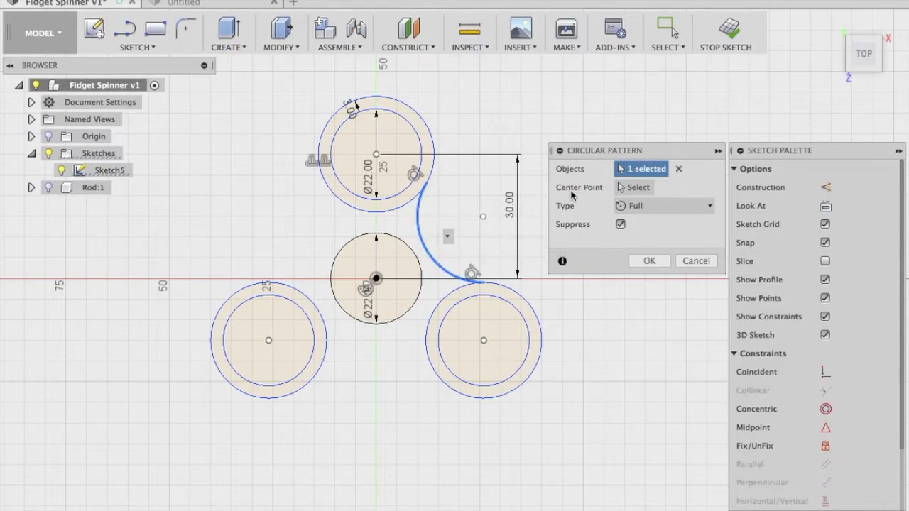
left_click(619, 190)
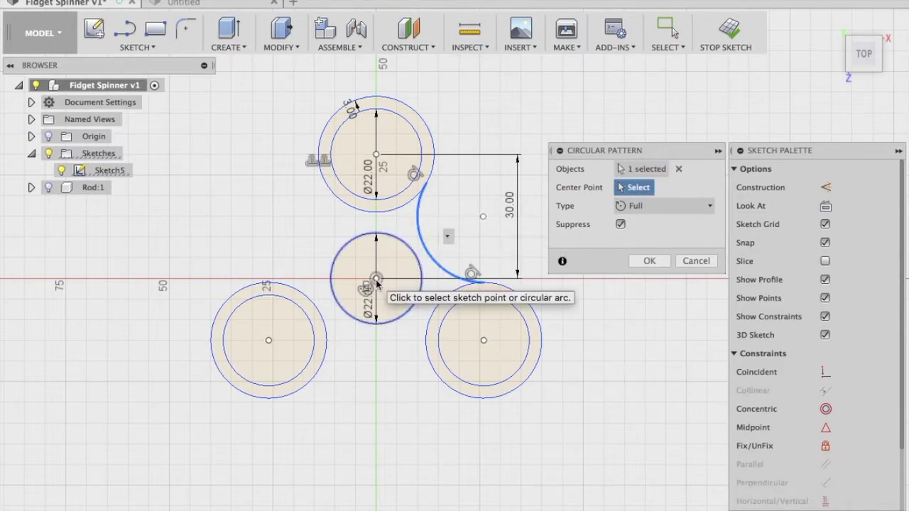
left_click(376, 281)
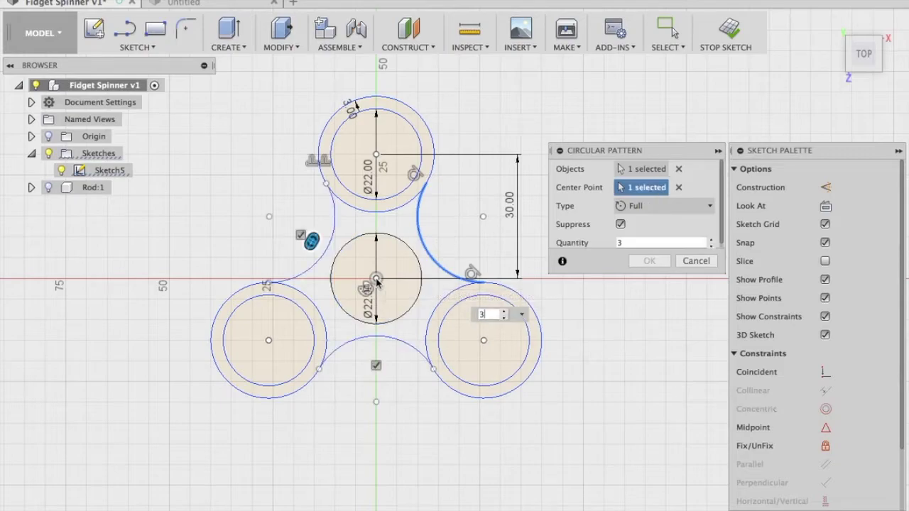
left_click(639, 263)
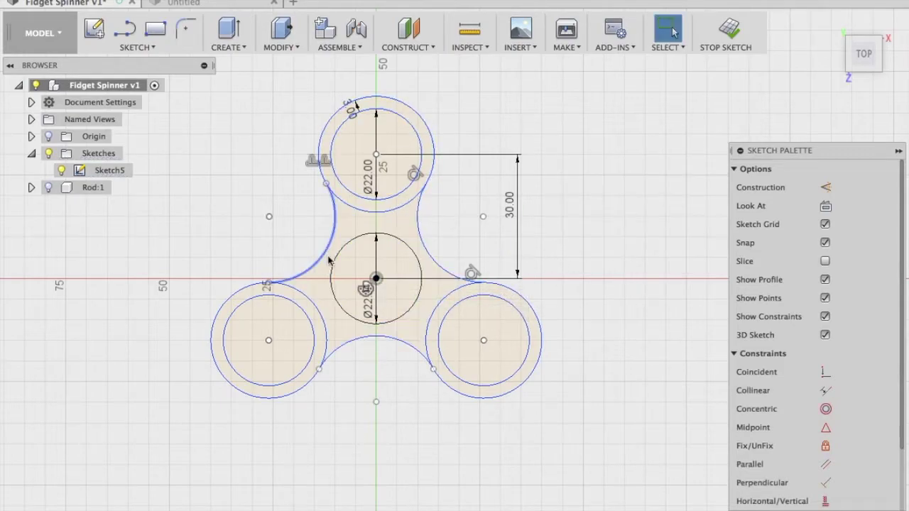
left_click(312, 343)
left_click(470, 318)
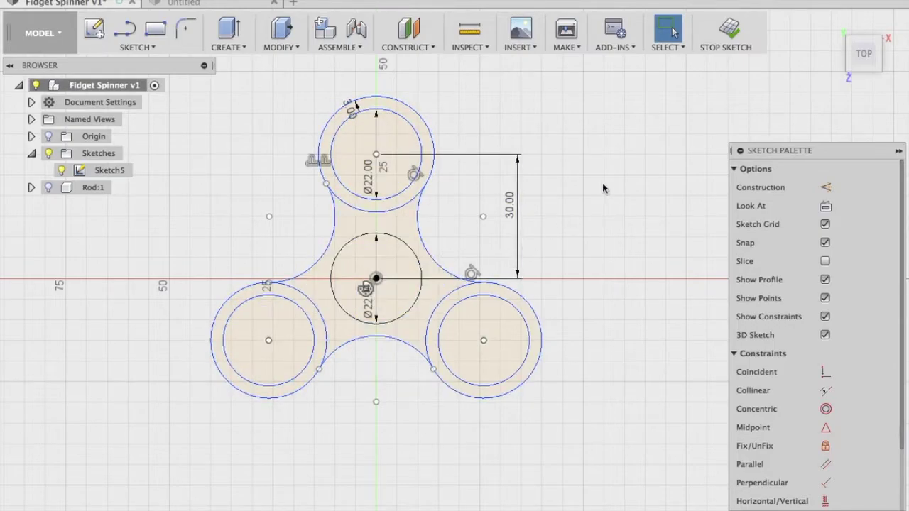
Finish the sketch and show the bearing component Rod:1 in an isometric view.
left_click(725, 31)
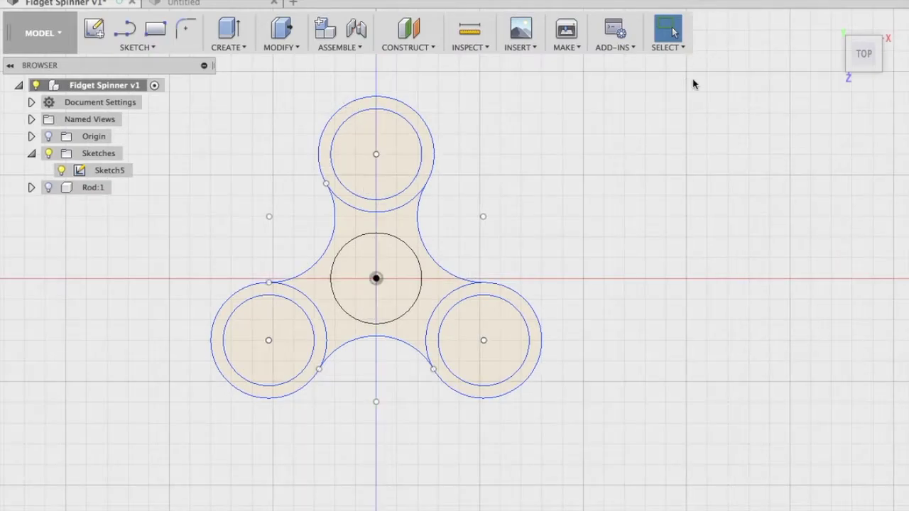
left_click(828, 27)
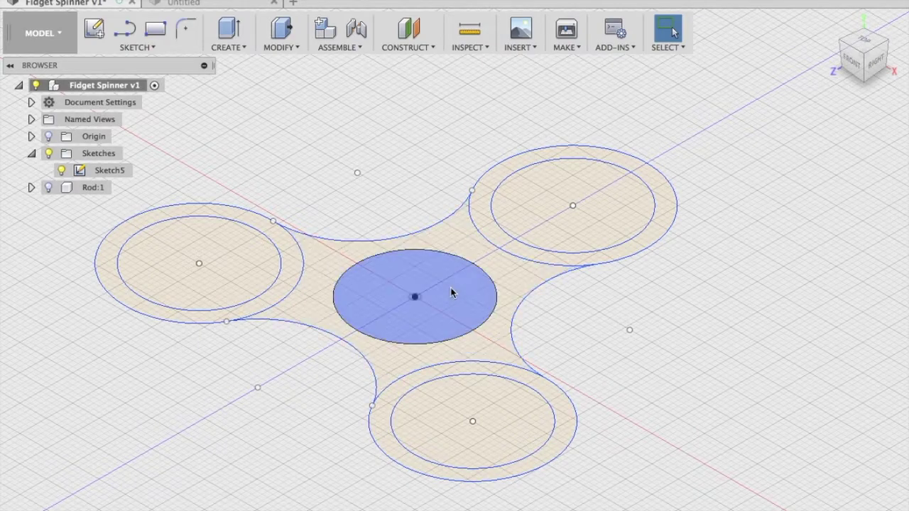
left_click(49, 187)
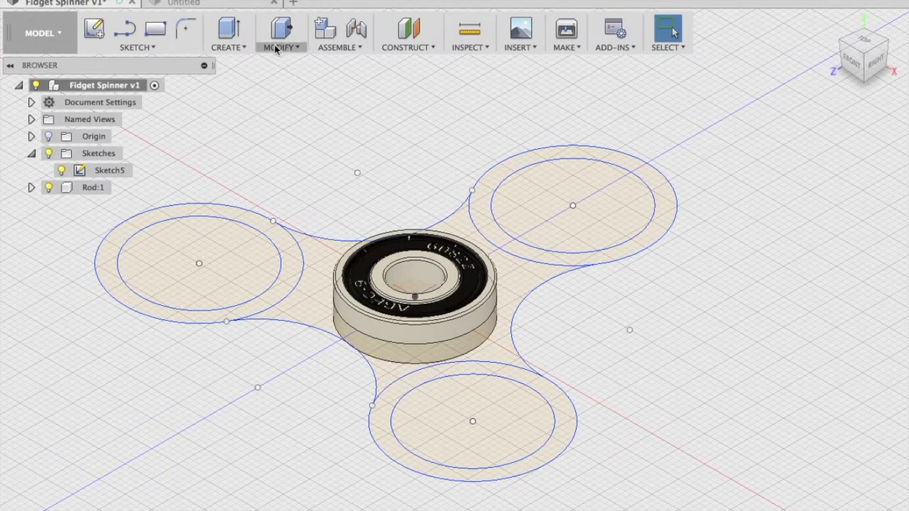
Start an Extrude with the central body profile and the three outer ring profiles selected, leaving out the inner circles of the rings.
left_click(240, 50)
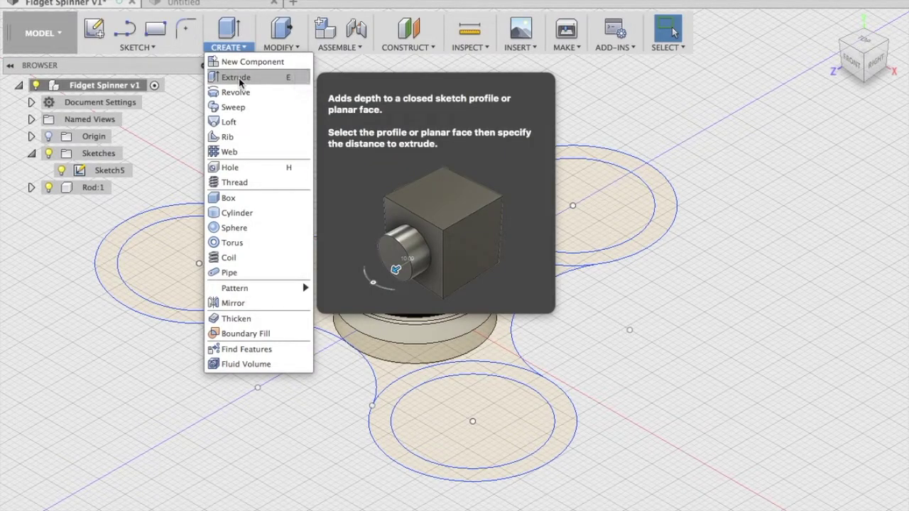
left_click(239, 78)
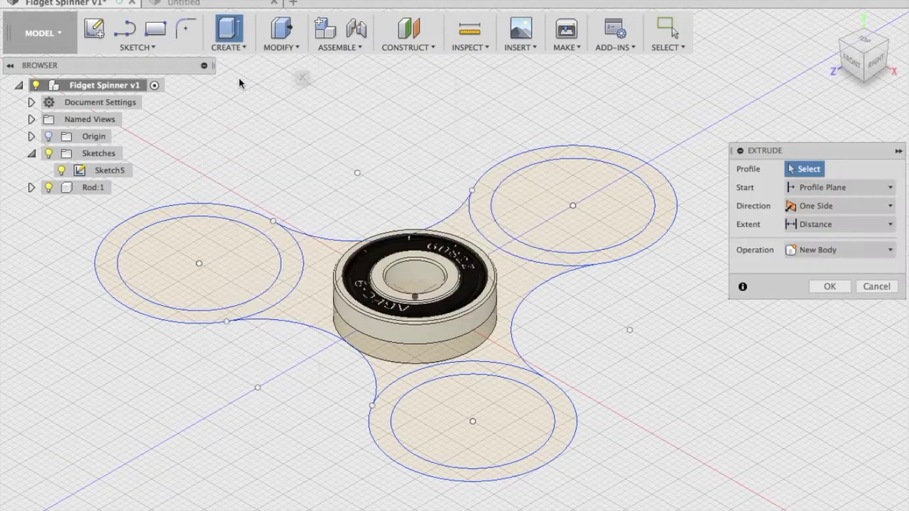
left_click(524, 169)
left_click(515, 270)
left_click(546, 378)
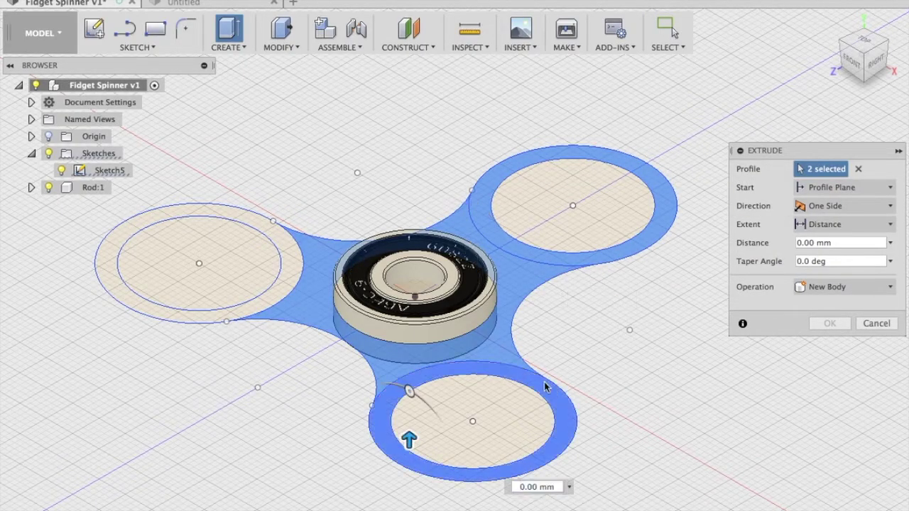
left_click(290, 286)
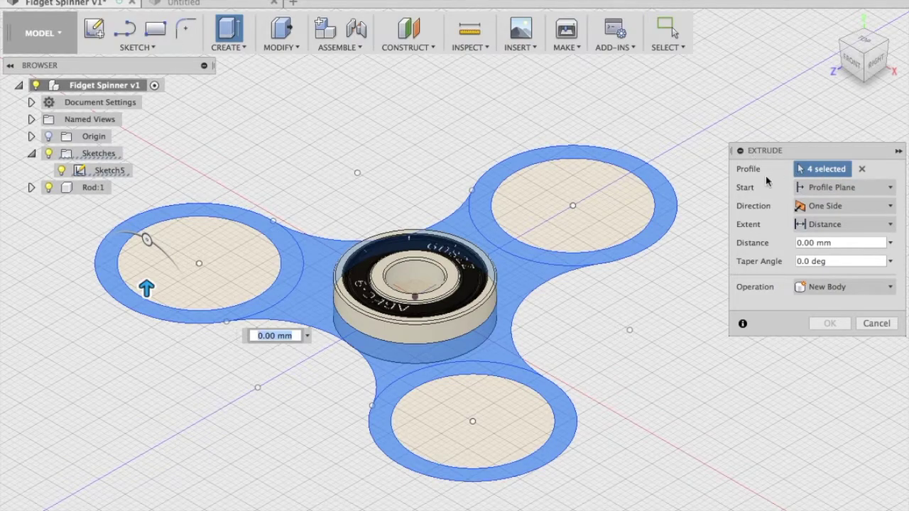
Extrude the selected profiles symmetrically with a whole length of 7 mm as a new component.
left_click(840, 206)
left_click(834, 253)
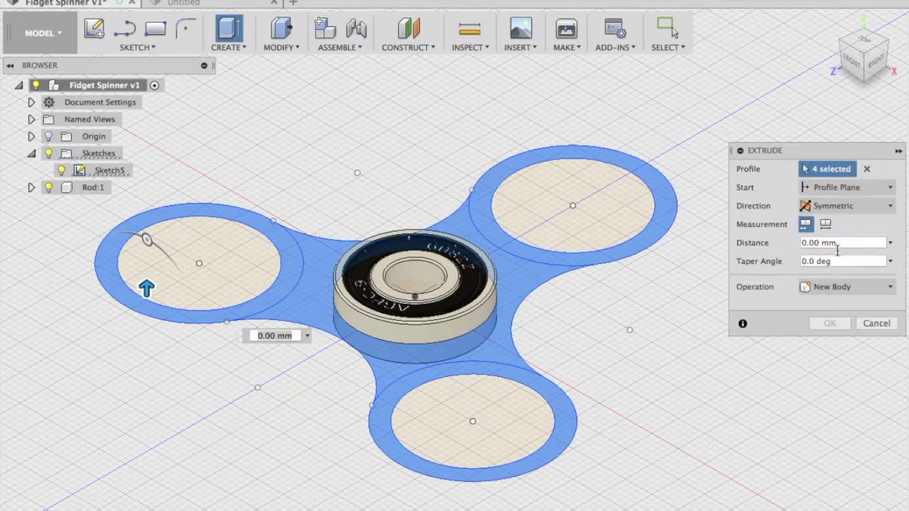
left_click(825, 224)
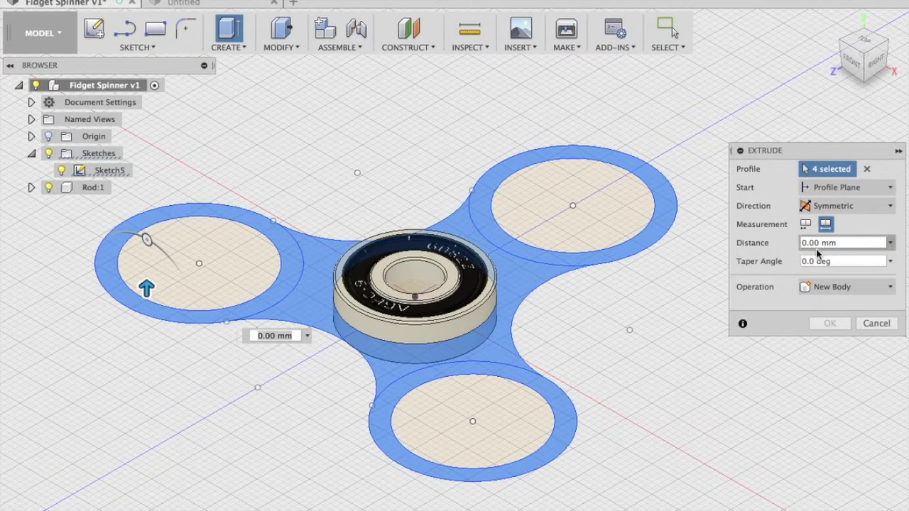
double_click(821, 243)
type("7")
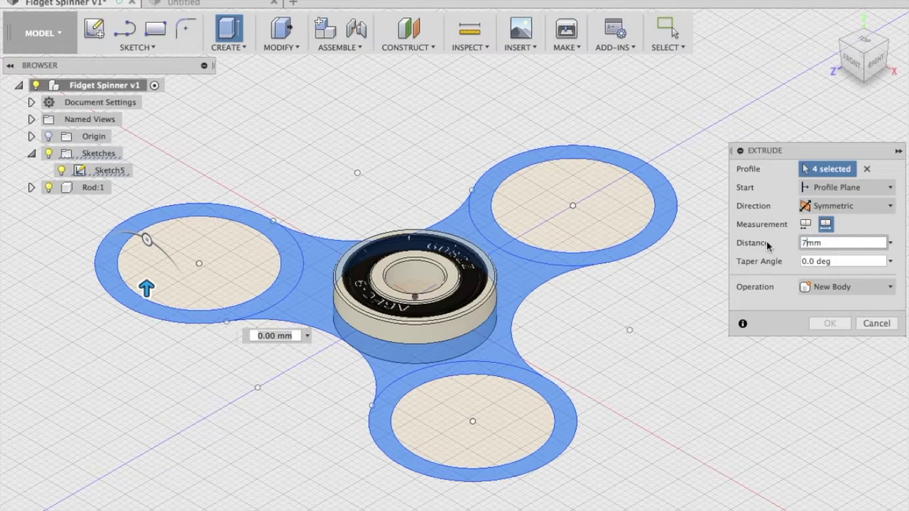
key("Tab")
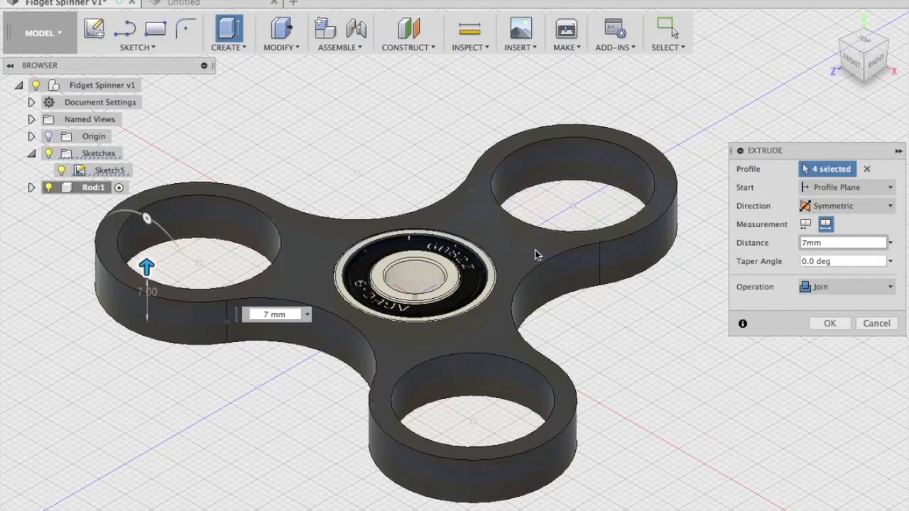
left_click(854, 288)
left_click(845, 364)
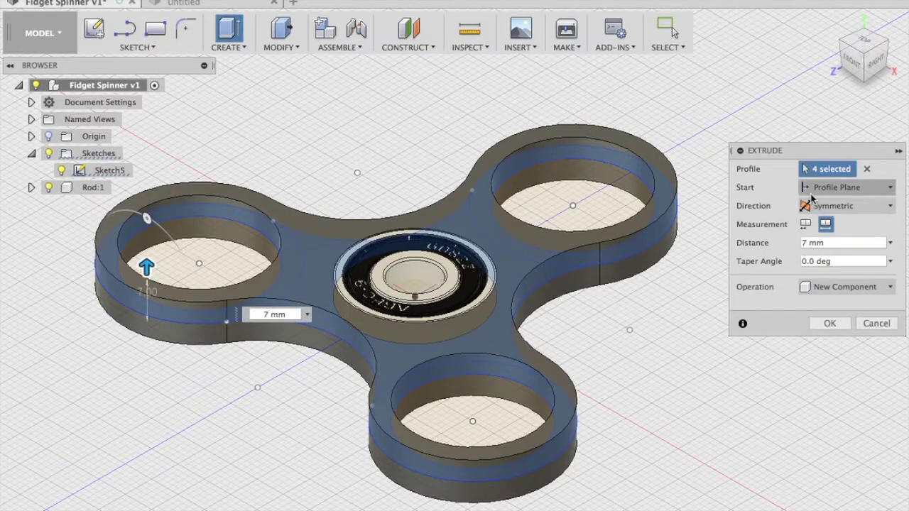
left_click(829, 325)
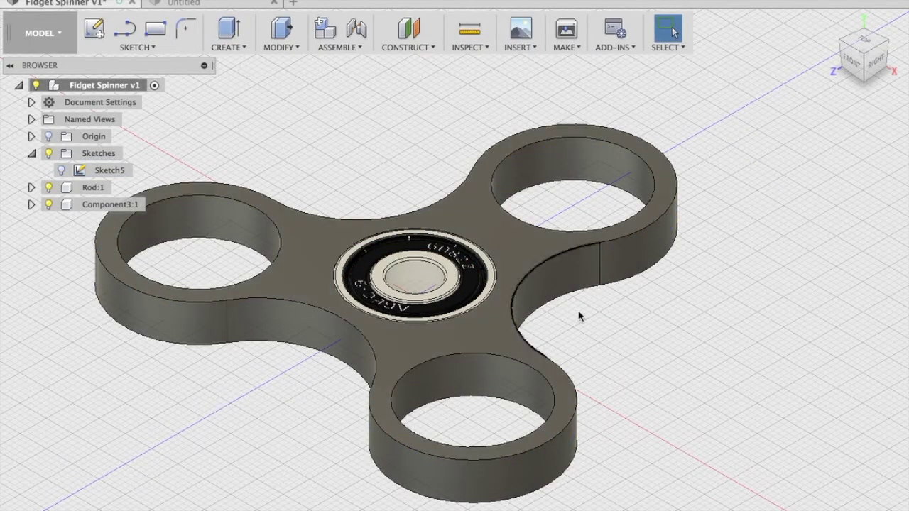
left_click(833, 24)
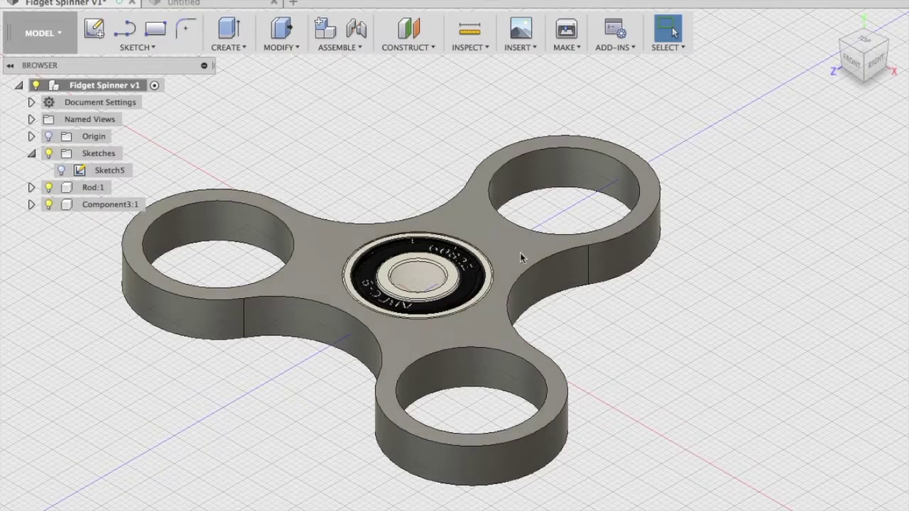
left_click(378, 504)
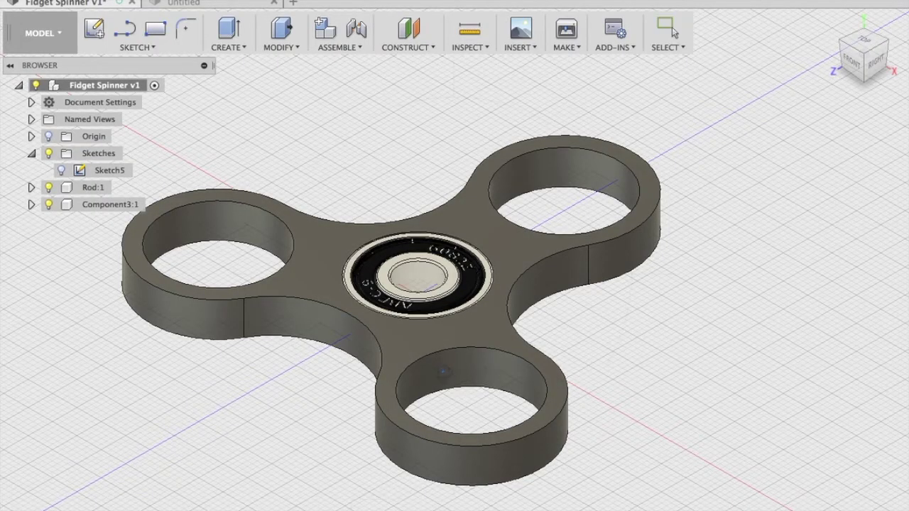
left_click_drag(427, 398, 428, 317)
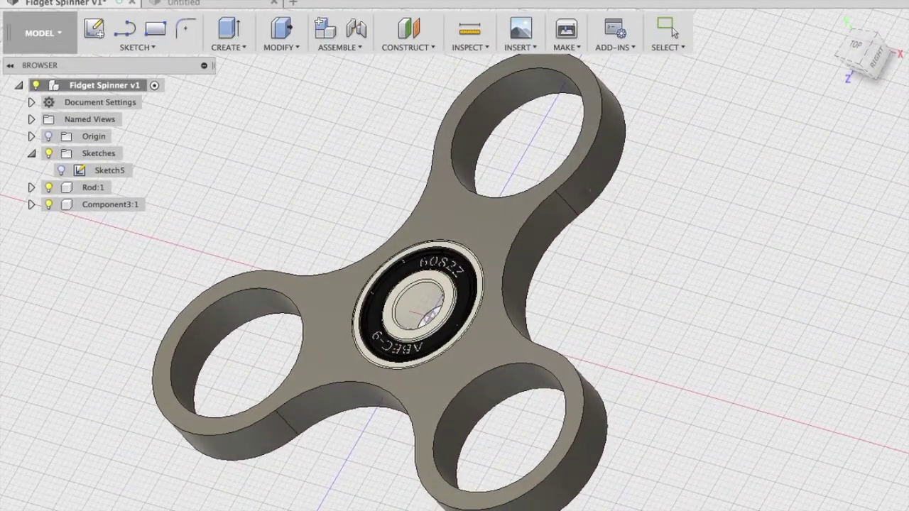
key("Escape")
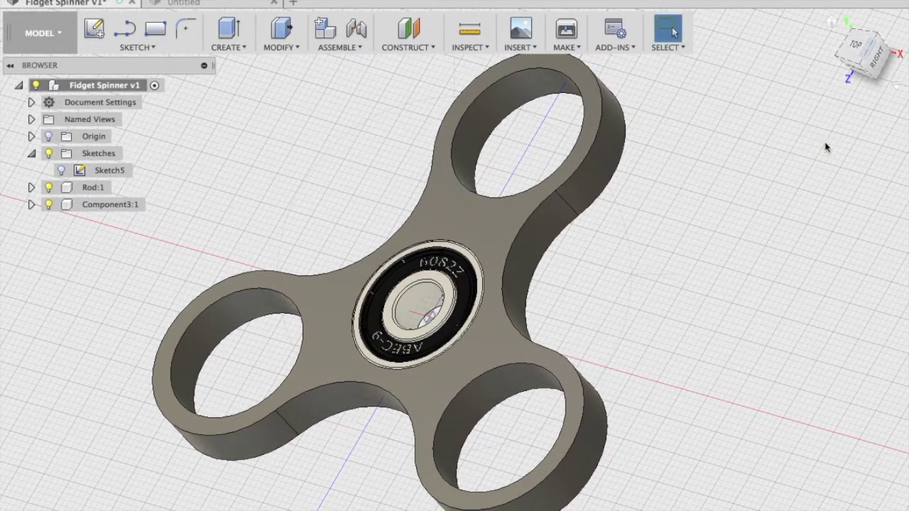
Paste a copy of the bearing component Rod:1 and move it -30 mm along Z into the ring at the top.
left_click(855, 48)
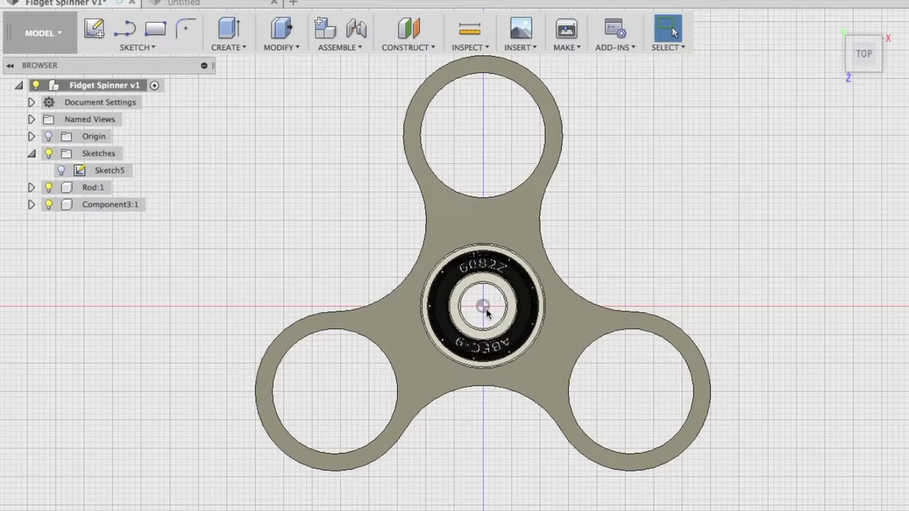
left_click(86, 189)
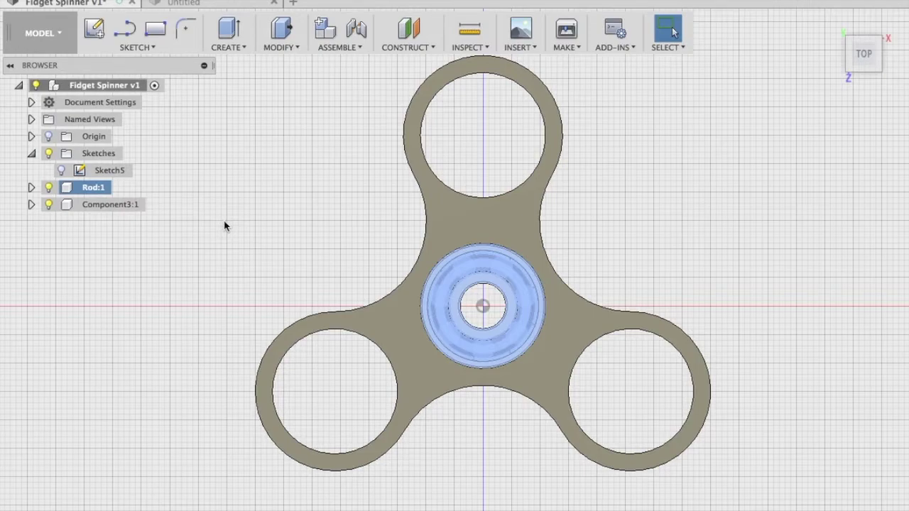
key("super+v")
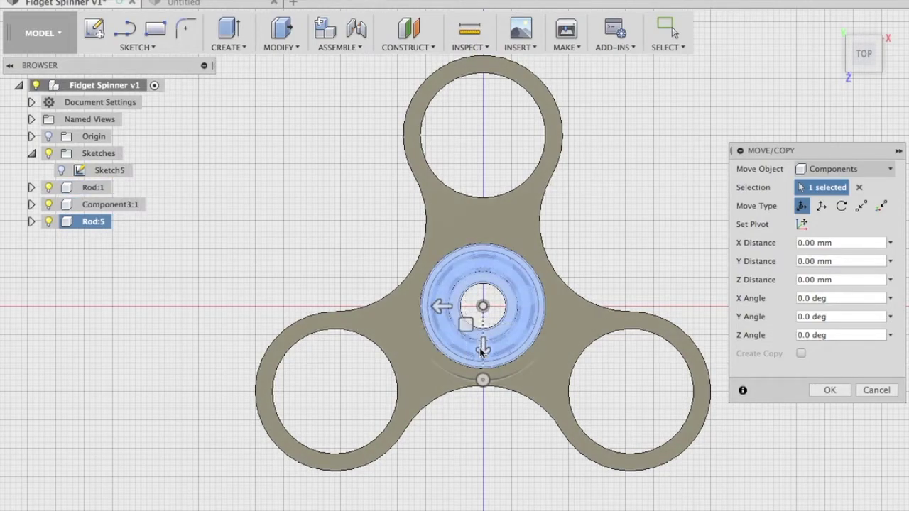
left_click_drag(483, 350, 482, 194)
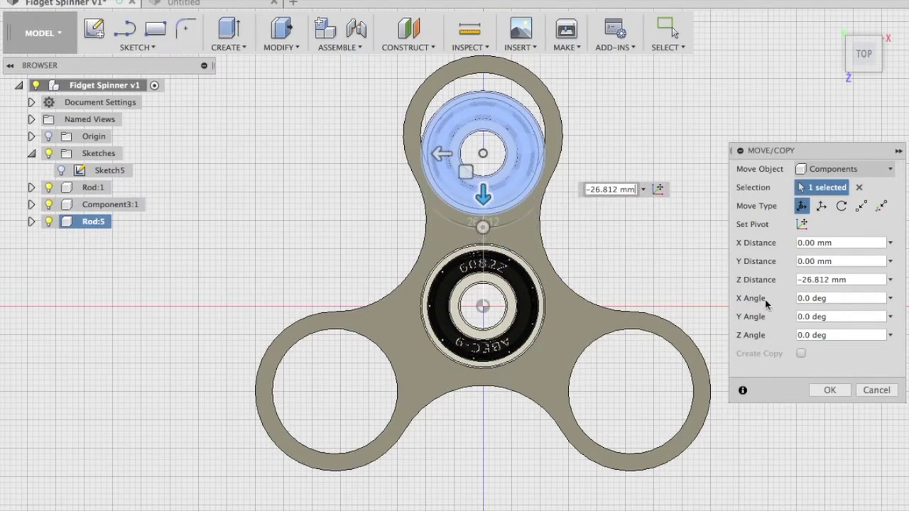
double_click(815, 280)
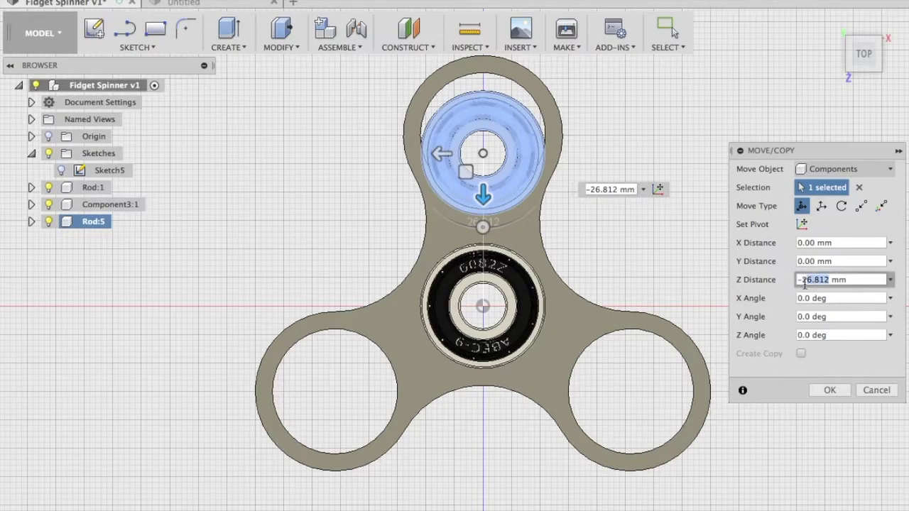
type("-30")
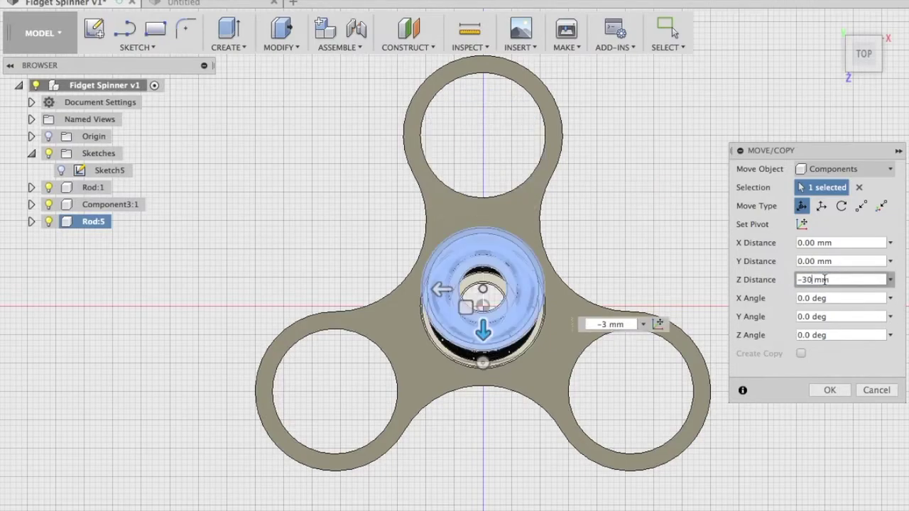
left_click(830, 392)
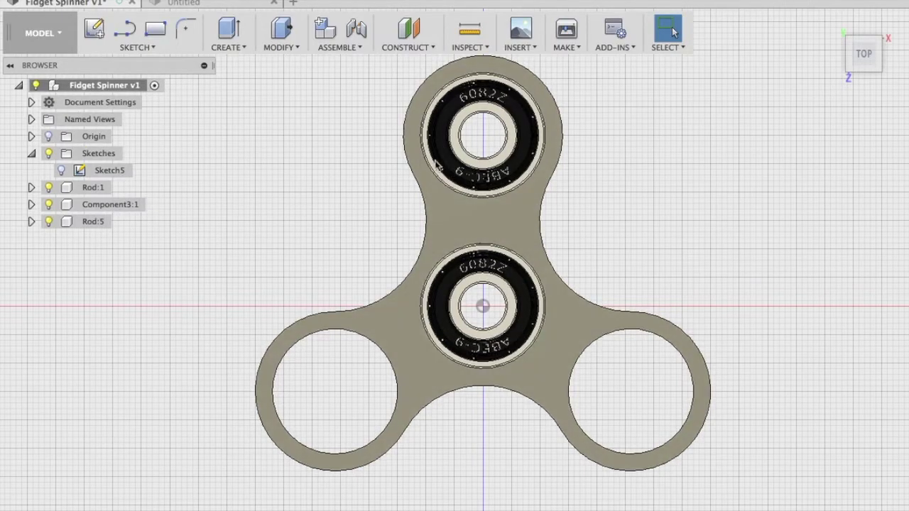
Pattern the copied bearing Rod:5 in a full circle around the vertical Y axis through the origin with a quantity of 3.
left_click(235, 48)
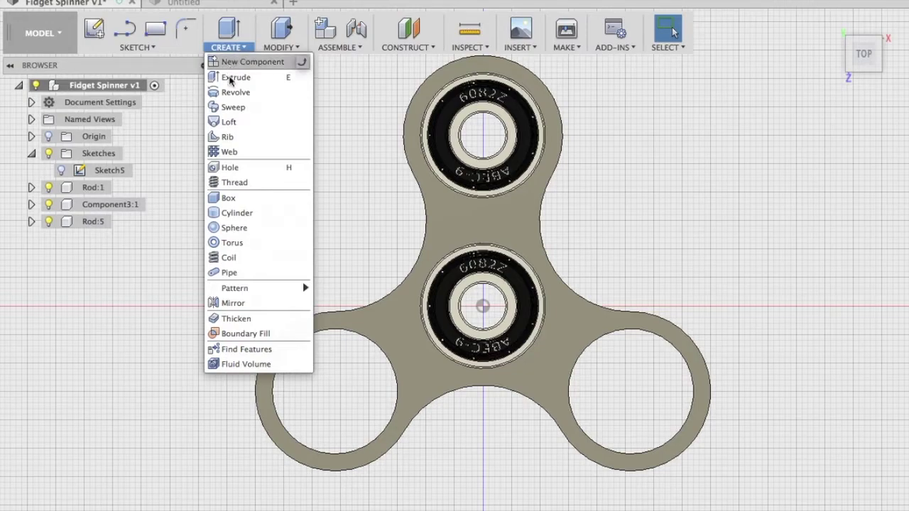
mouse_move(245, 290)
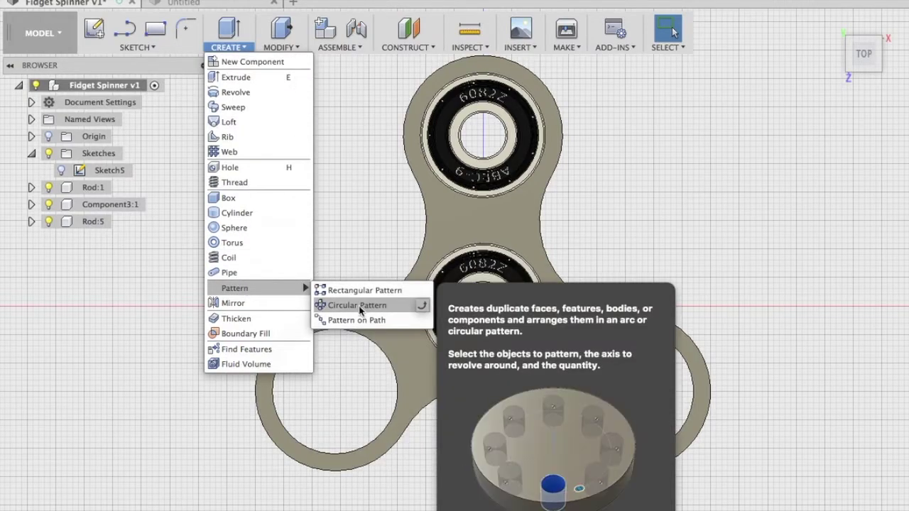
left_click(361, 305)
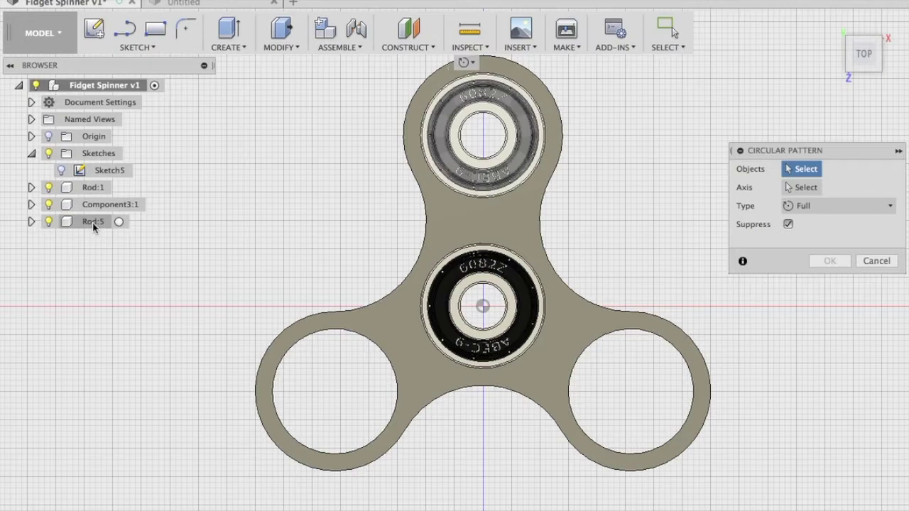
left_click(93, 225)
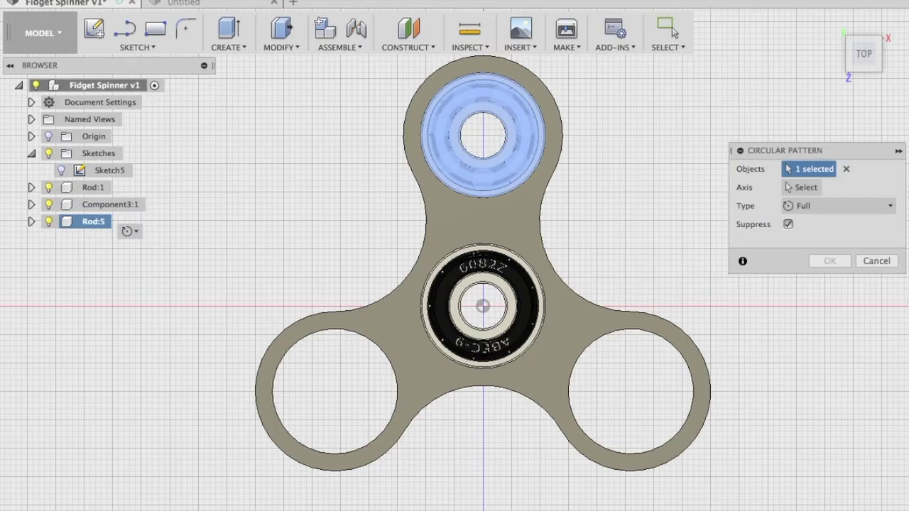
left_click(801, 187)
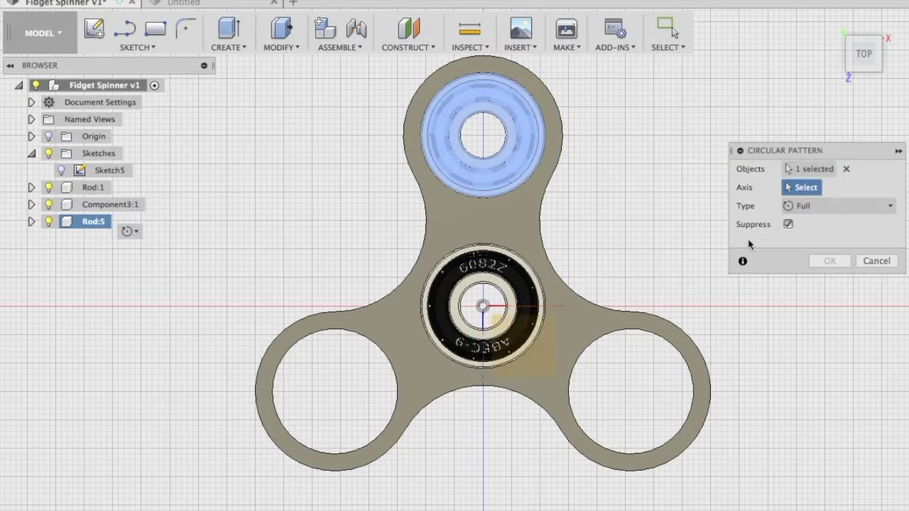
left_click(377, 506)
left_click_drag(433, 380, 440, 311)
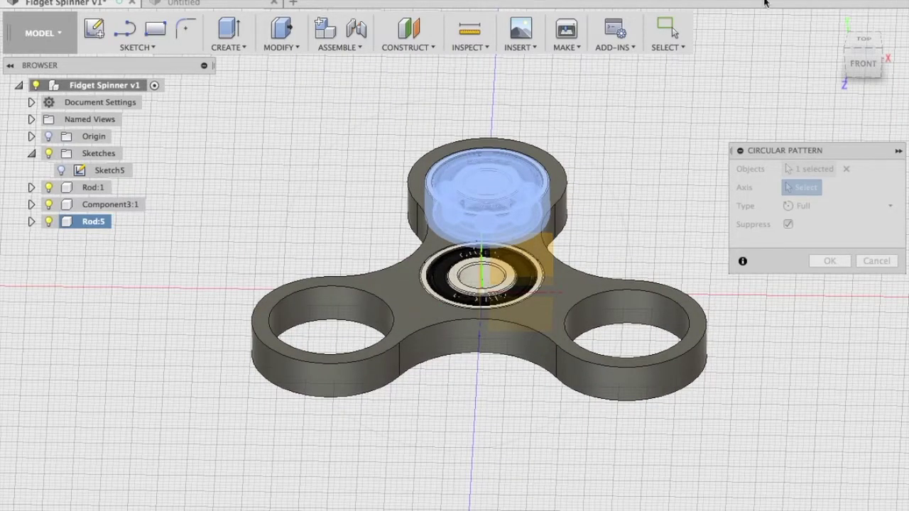
key("Escape")
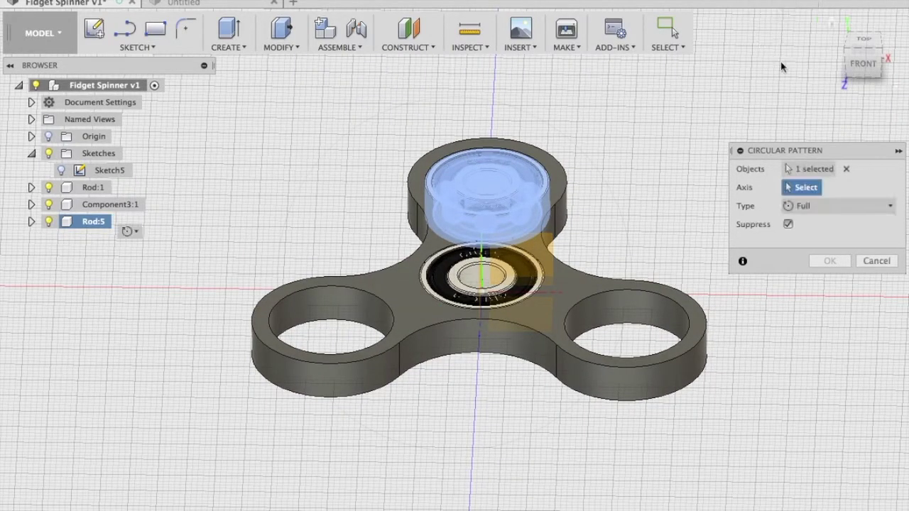
left_click(482, 251)
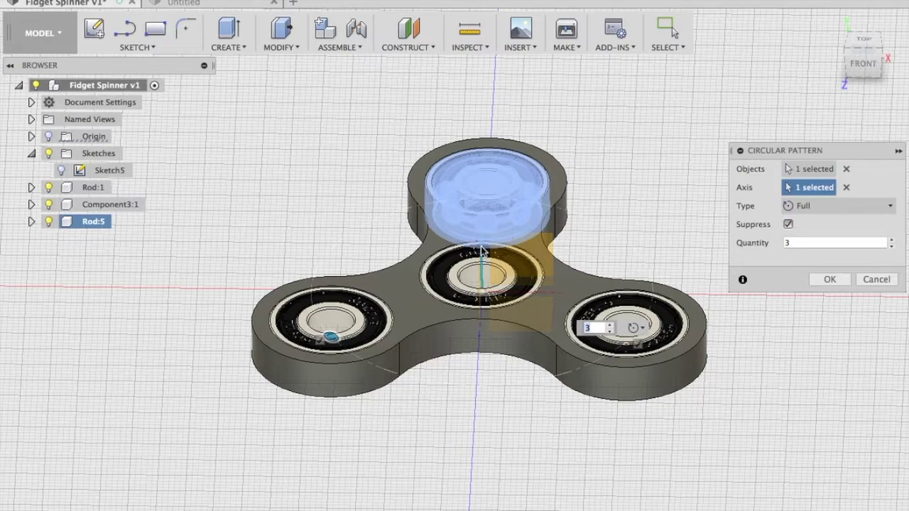
left_click(791, 244)
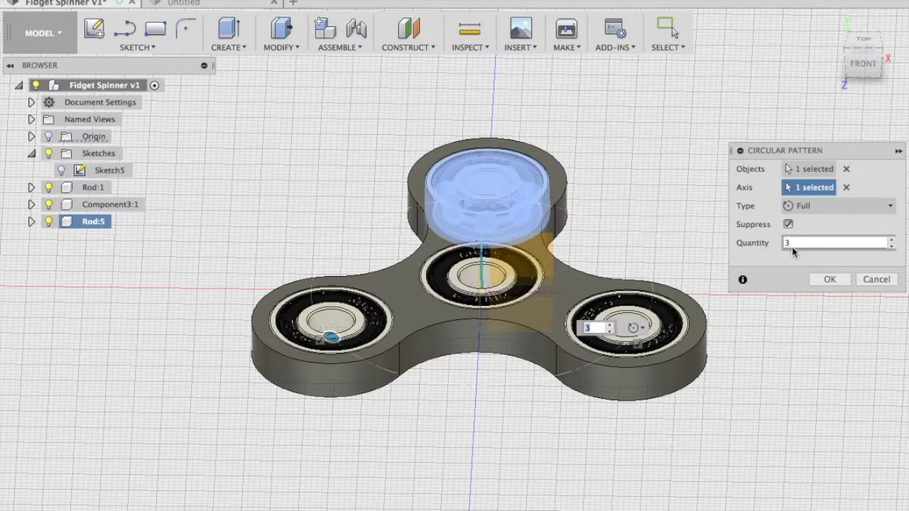
left_click(829, 279)
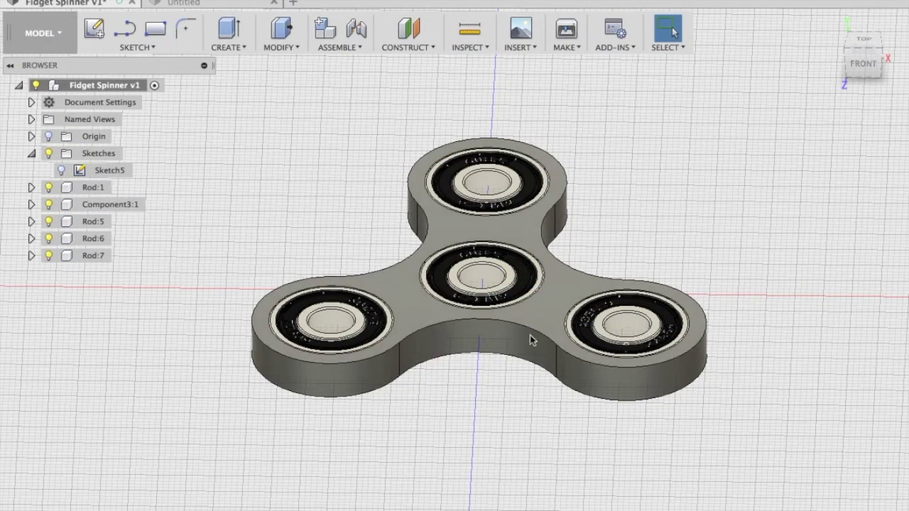
right_click(474, 455)
left_click(476, 325)
left_click(752, 254)
Fillet the spinner body's upper and lower outer edge chains with a constant radius of 2.2 mm.
left_click(377, 504)
left_click_drag(377, 505, 736, 188)
key("Escape")
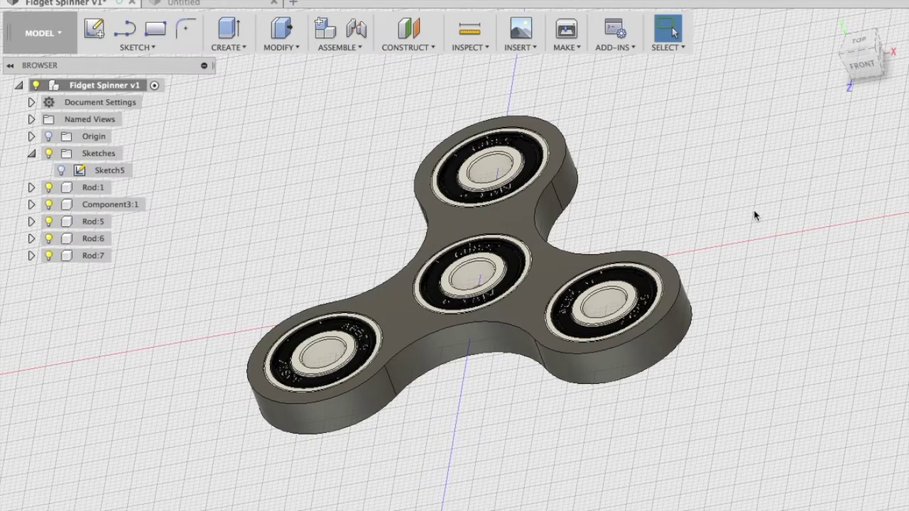
left_click(282, 48)
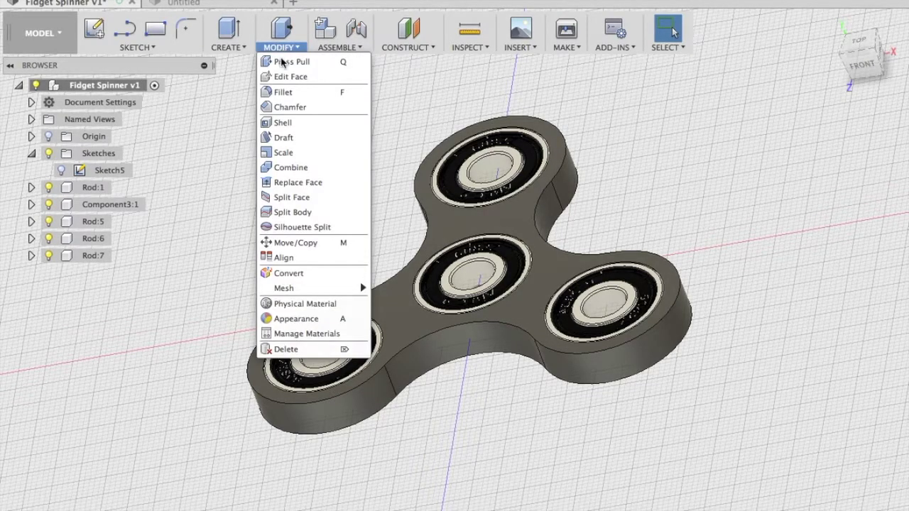
left_click(284, 92)
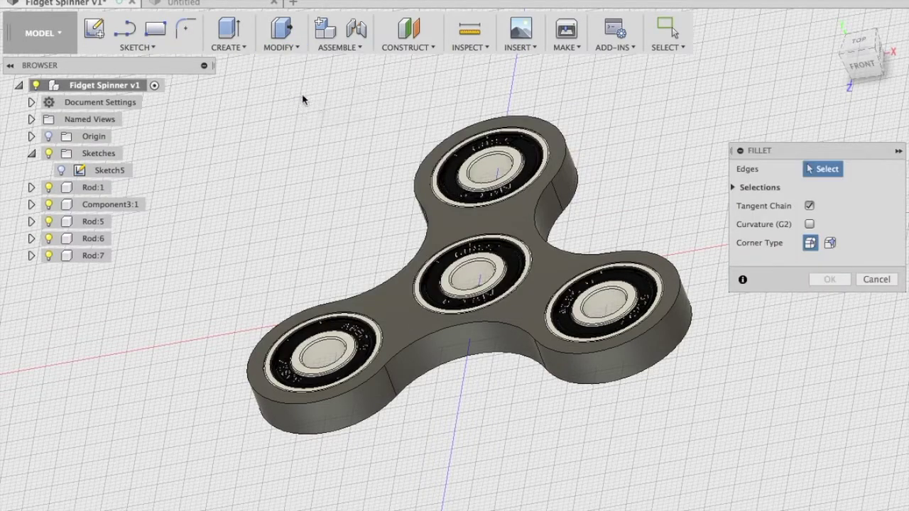
left_click(568, 162)
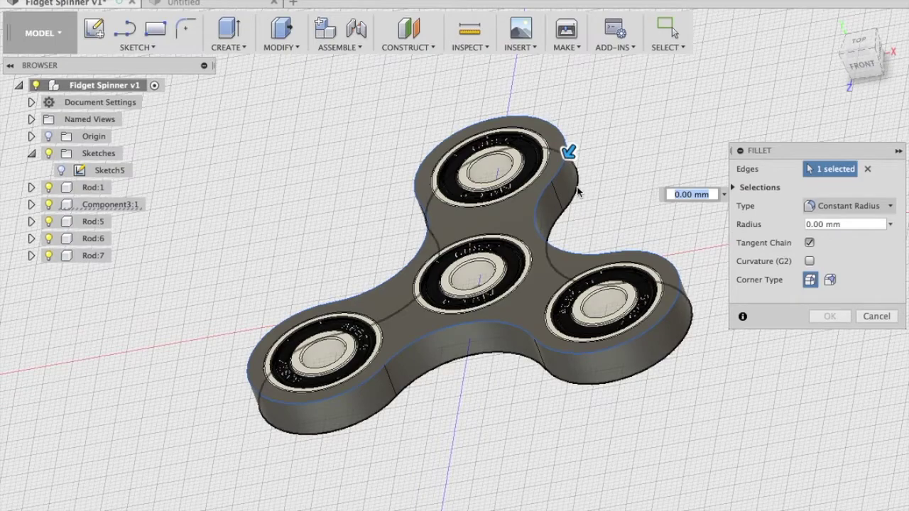
left_click(581, 187)
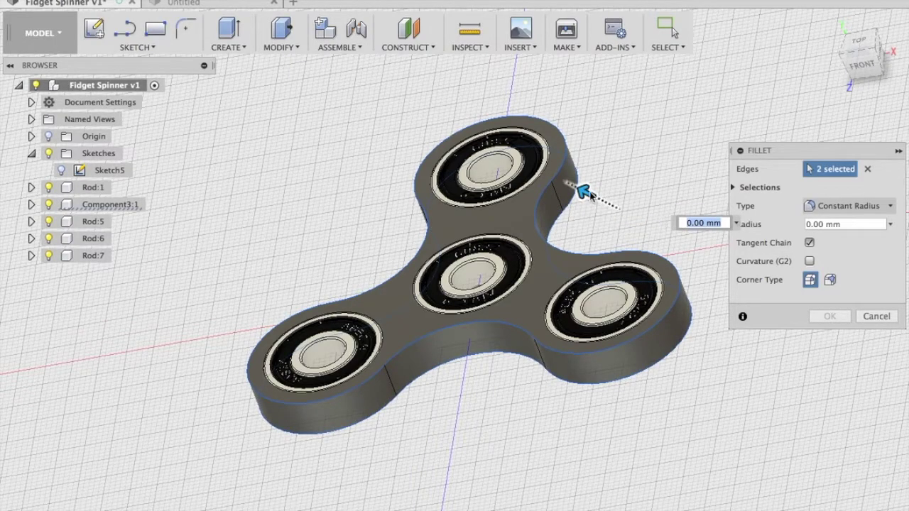
left_click_drag(583, 192, 579, 190)
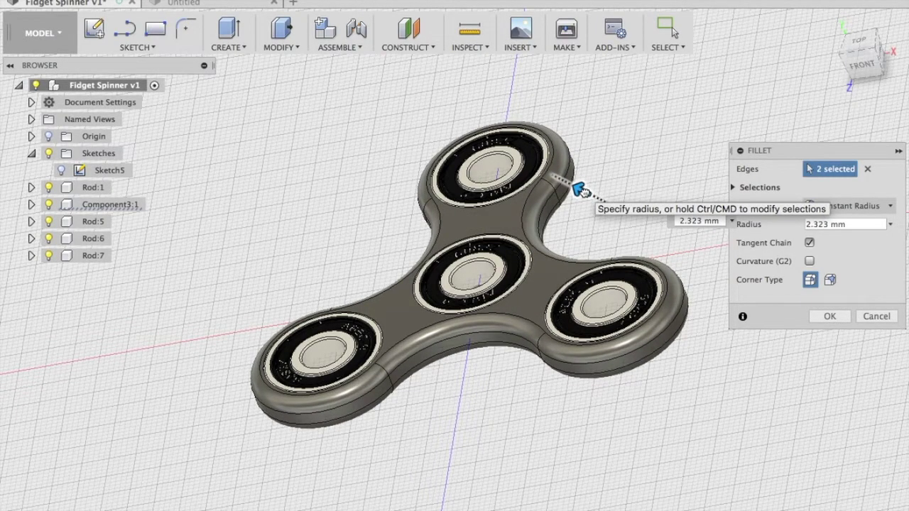
left_click(675, 223)
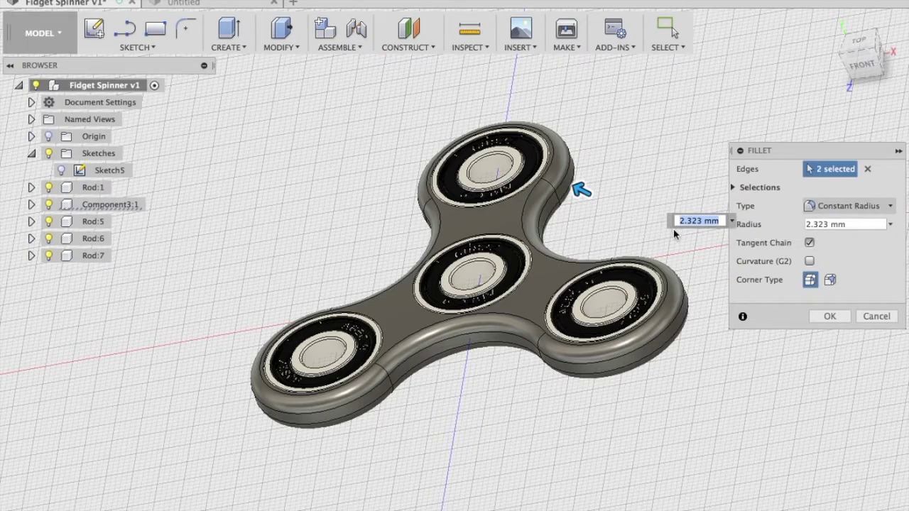
left_click_drag(701, 225, 688, 226)
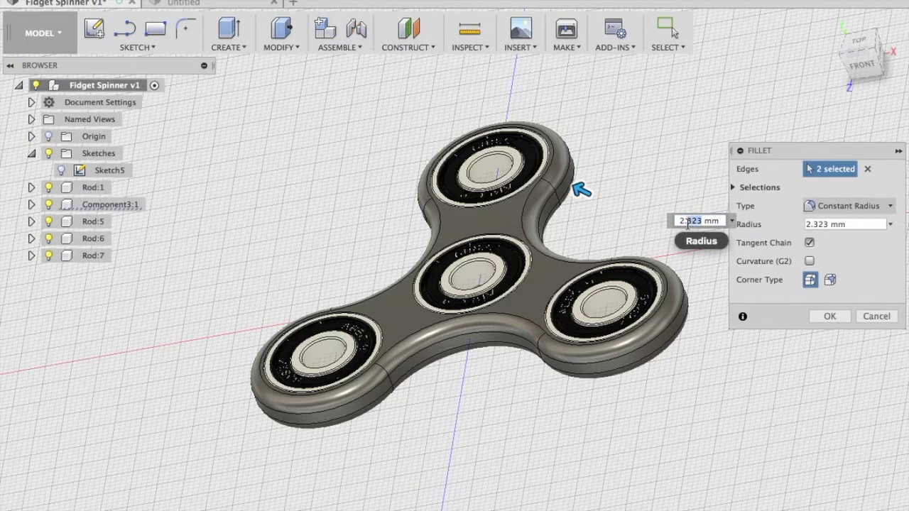
type("2")
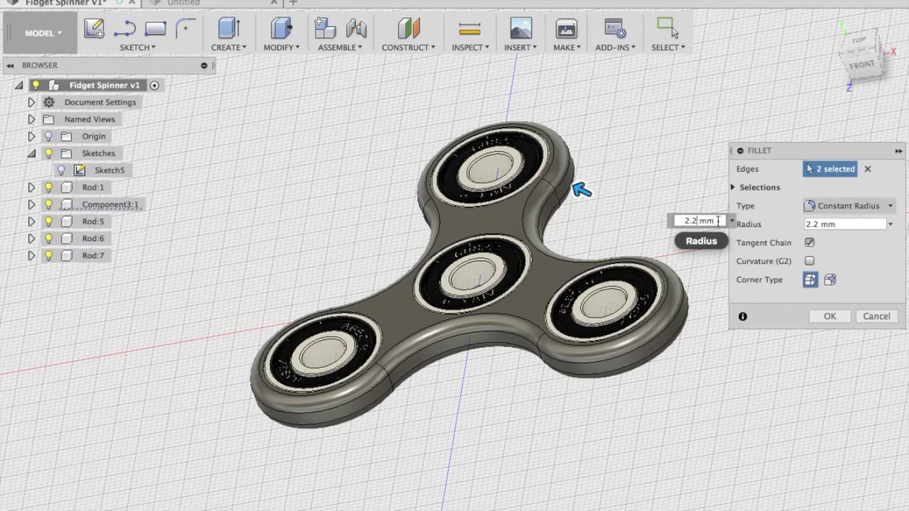
left_click(829, 319)
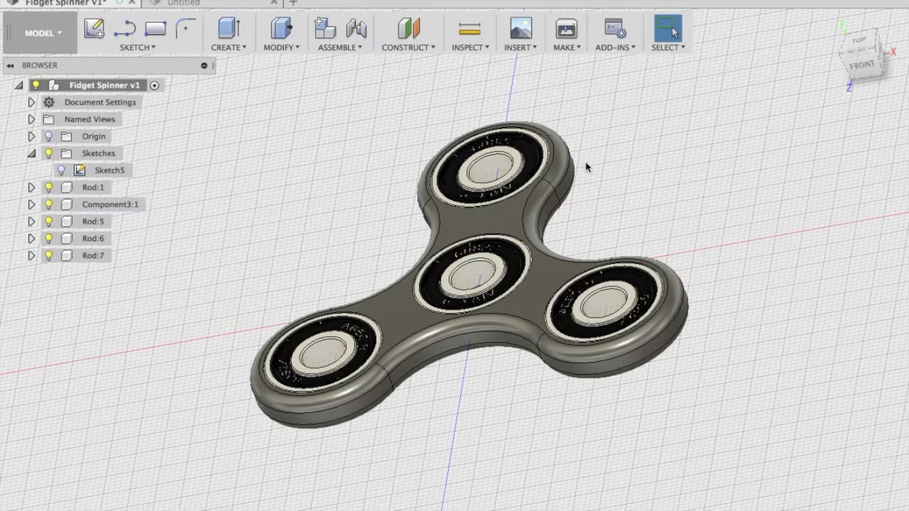
Switch from the Model workspace to the Render workspace.
left_click(378, 507)
left_click_drag(489, 280, 529, 323)
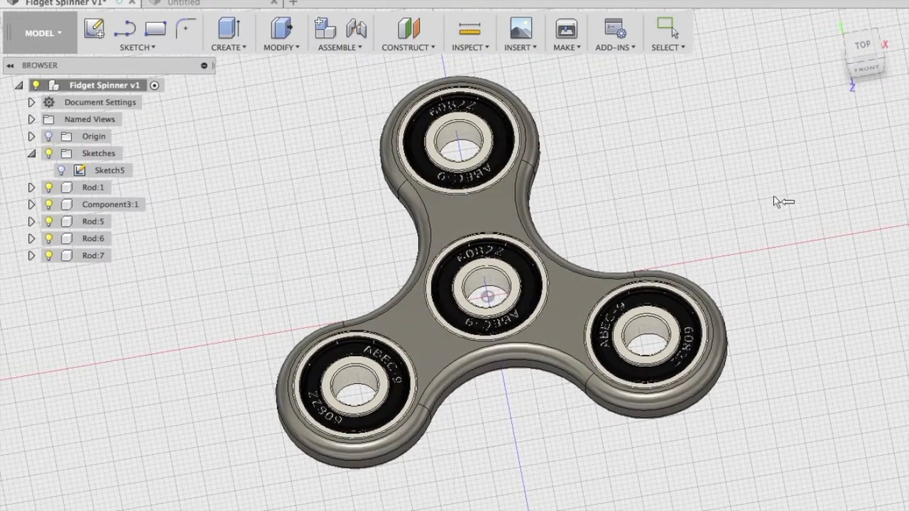
key("Escape")
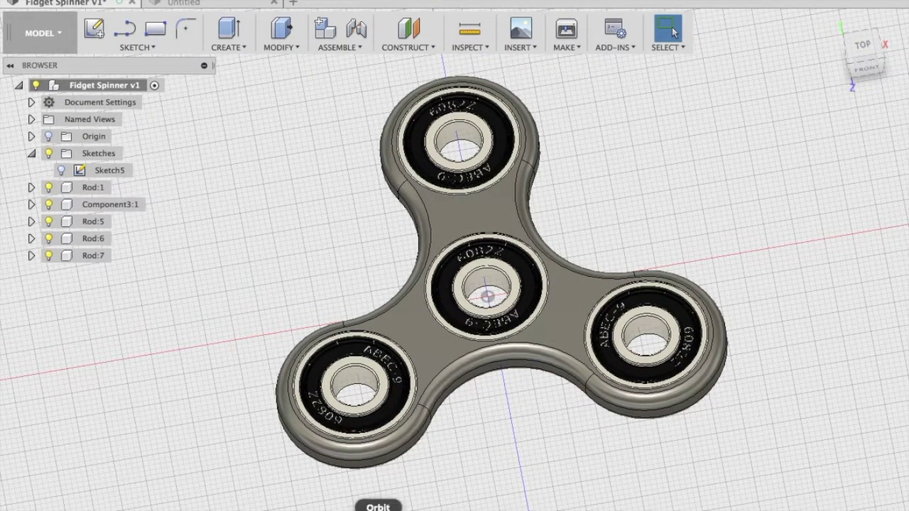
middle_click_drag(431, 342, 409, 305, "shift")
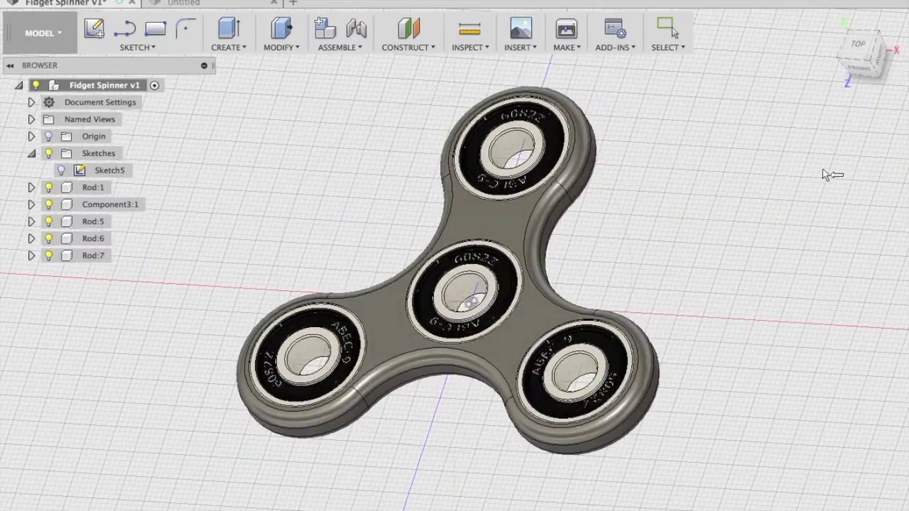
left_click(48, 34)
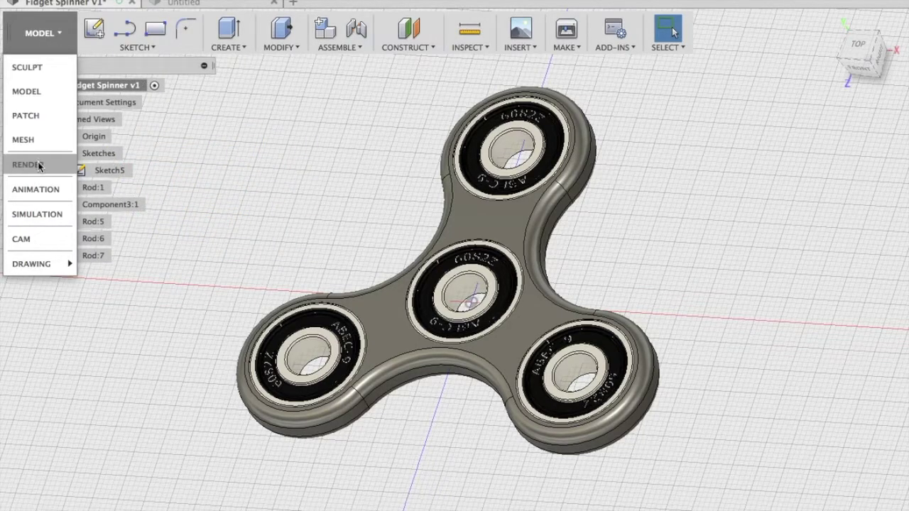
left_click(60, 35)
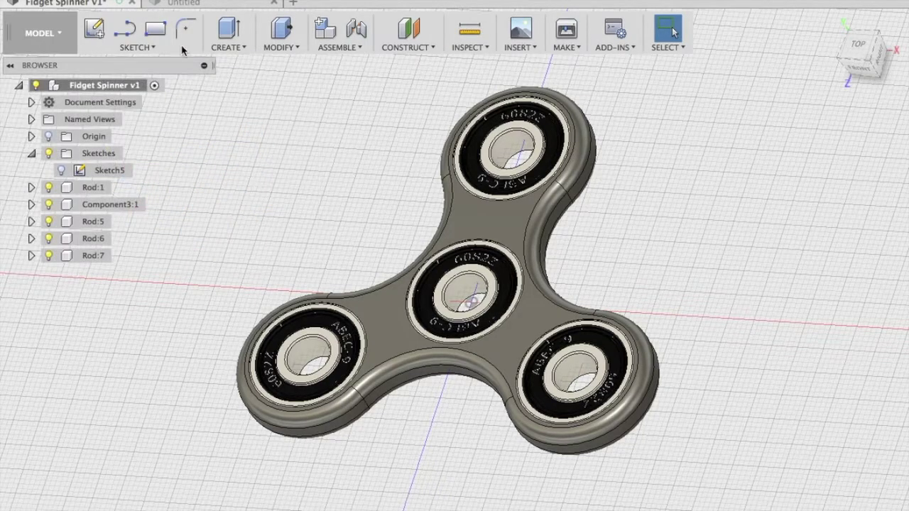
left_click(55, 33)
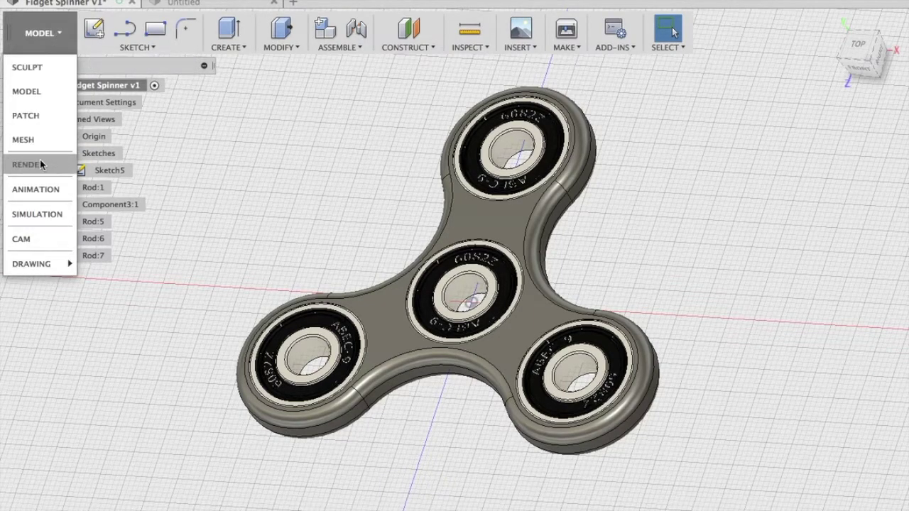
left_click(68, 164)
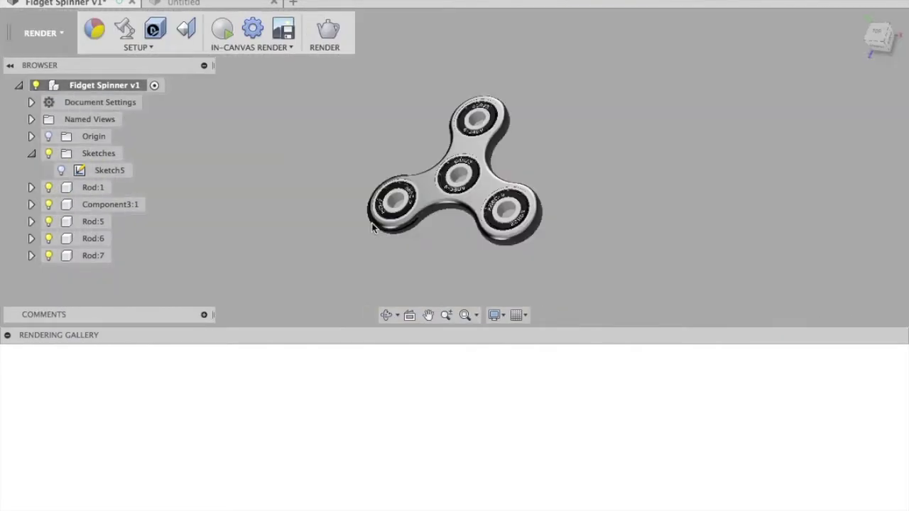
Collapse the rendering gallery so the spinner fills the canvas.
scroll(434, 188, "down", 3)
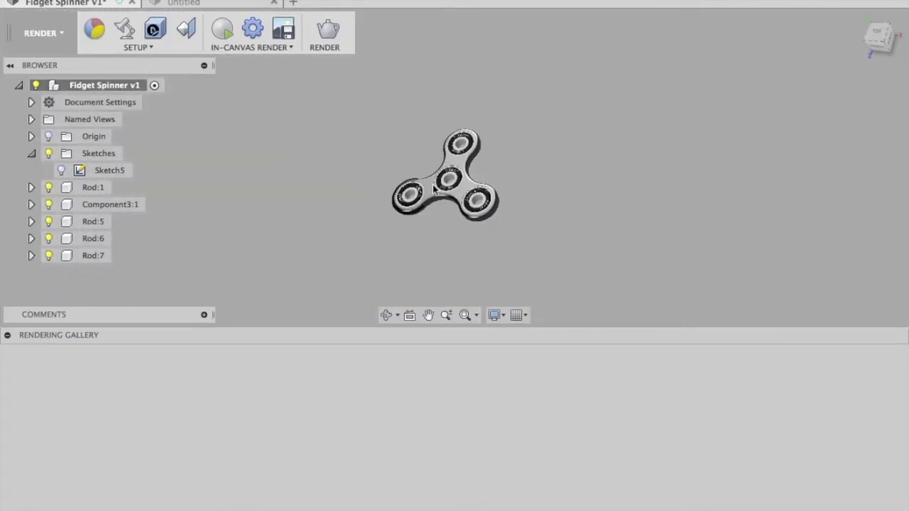
scroll(434, 188, "up", 1)
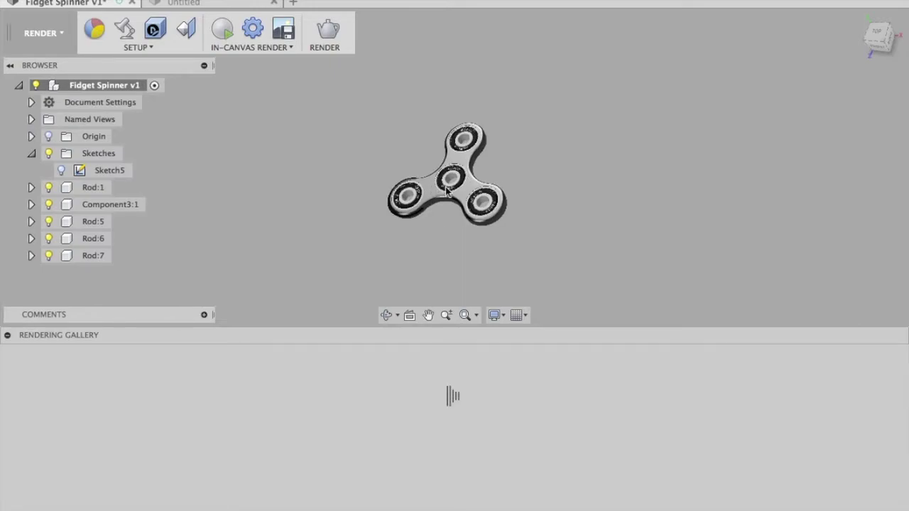
scroll(446, 188, "up", 3)
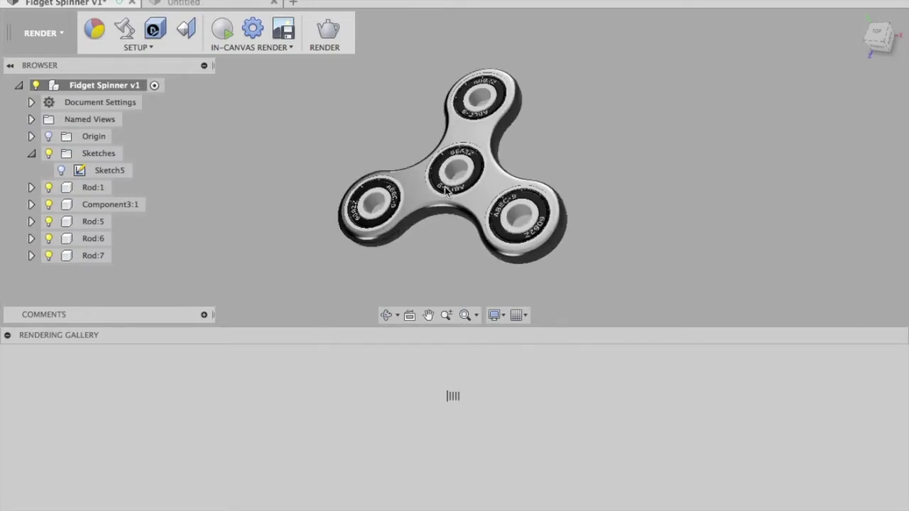
left_click(7, 339)
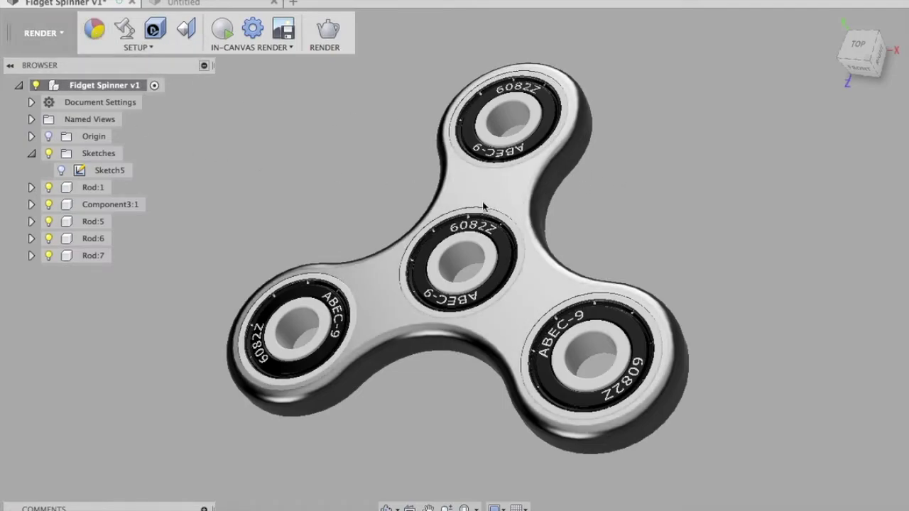
Apply the opaque Plastic - Glossy (Red) appearance from the Fusion 360 library to the spinner body.
left_click(96, 31)
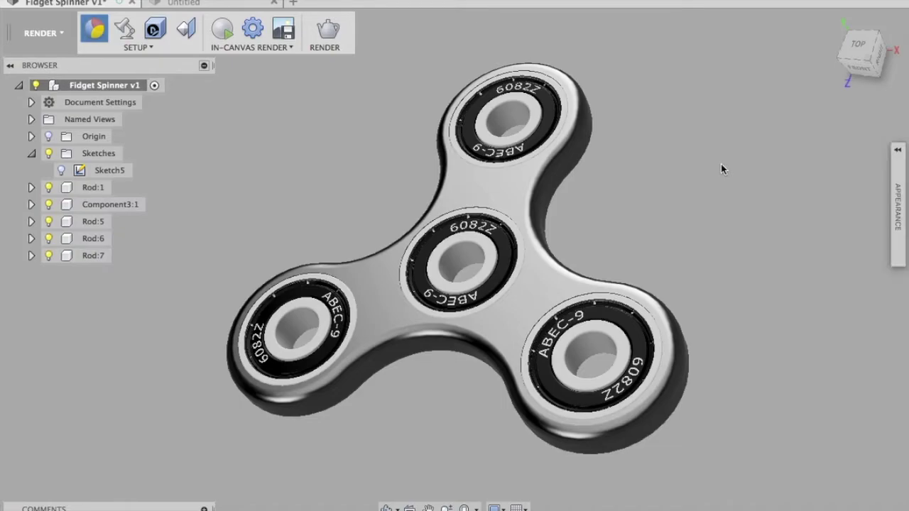
left_click(898, 150)
left_click(897, 152)
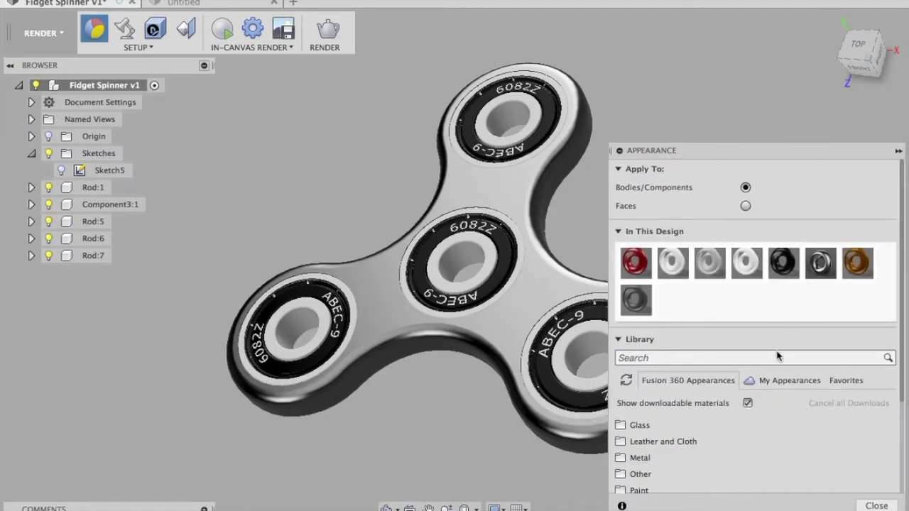
middle_click_drag(487, 411, 416, 410)
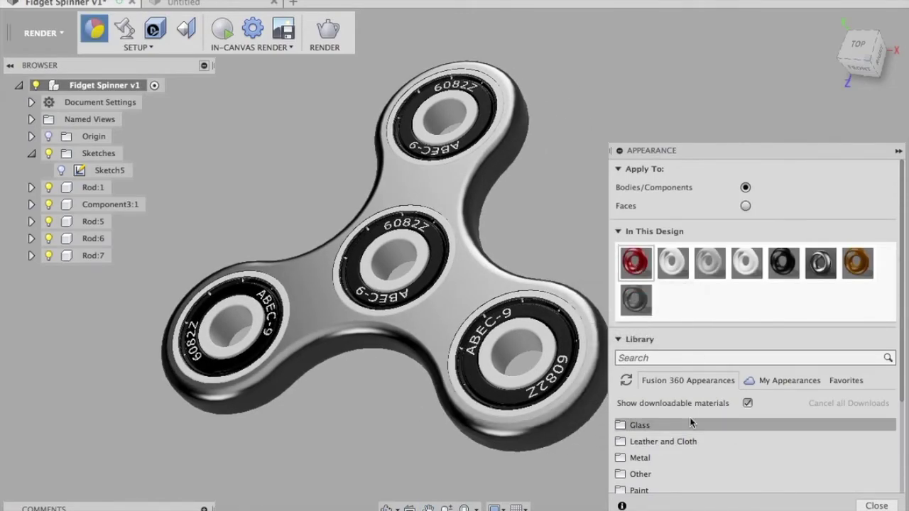
scroll(668, 430, "down", 3)
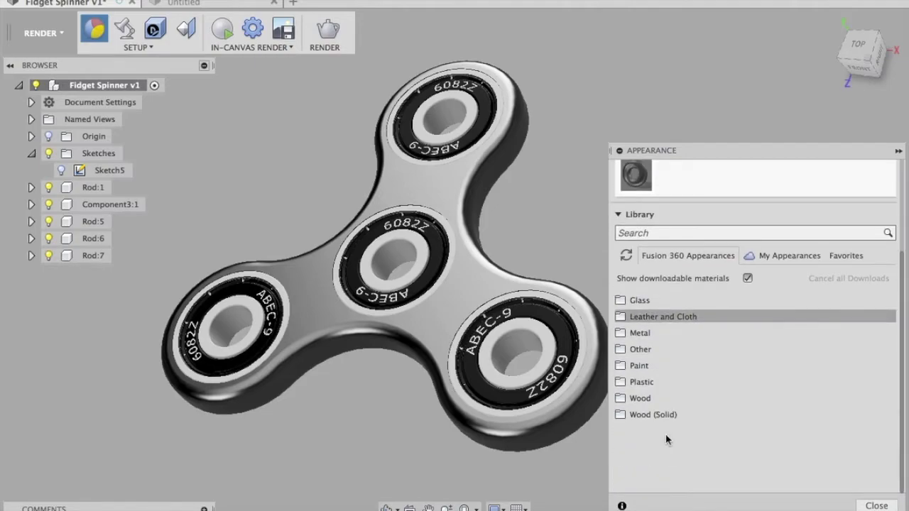
left_click(663, 383)
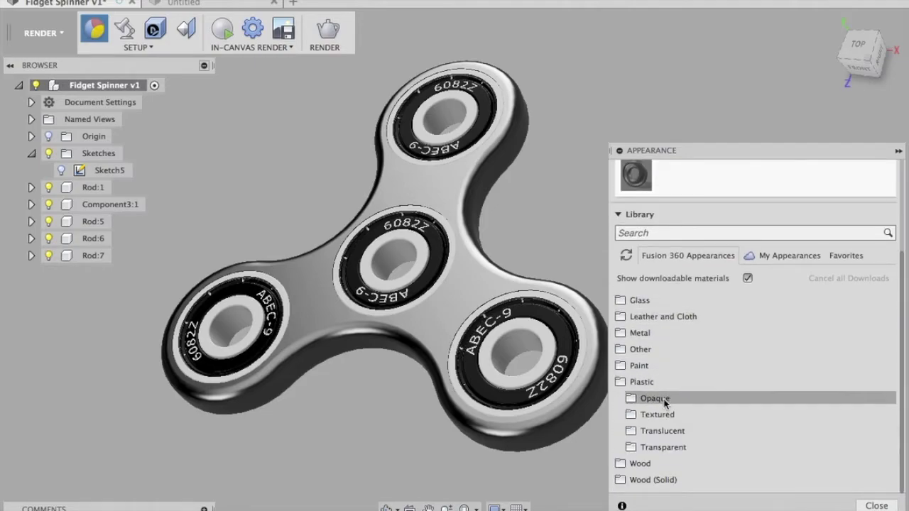
left_click(655, 399)
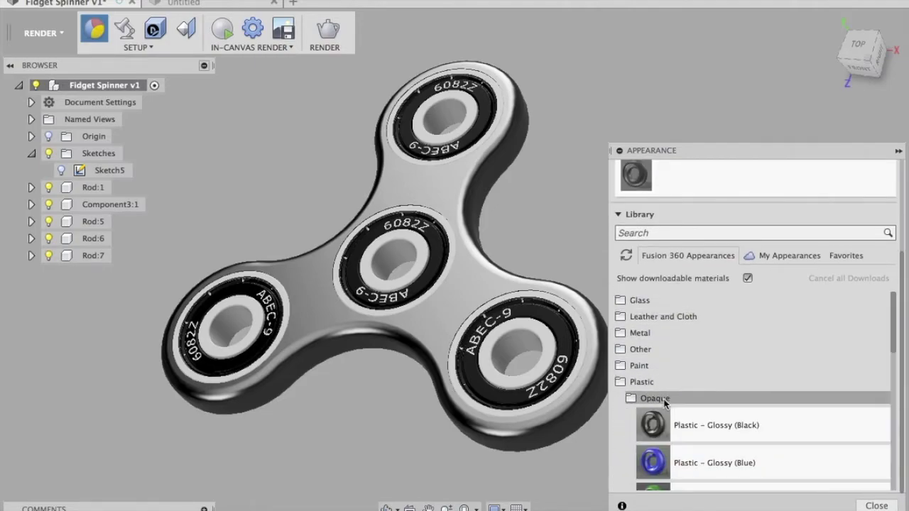
scroll(694, 416, "down", 5)
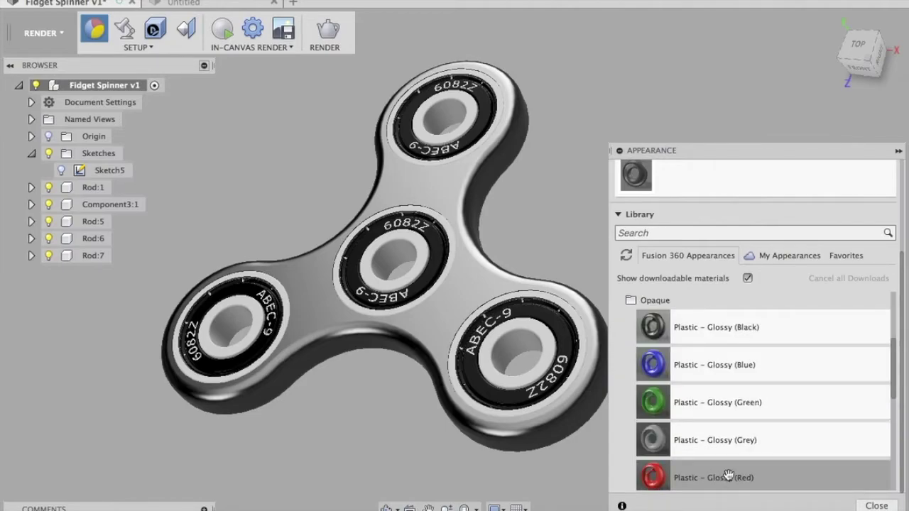
left_click_drag(728, 476, 477, 279)
left_click(876, 505)
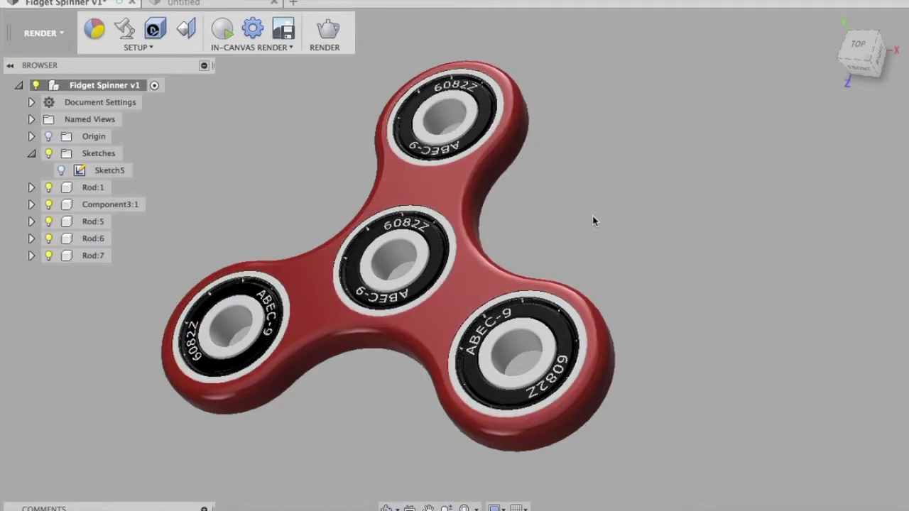
Orient the spinner to the centred Top view and start the in-canvas render.
left_click(858, 47)
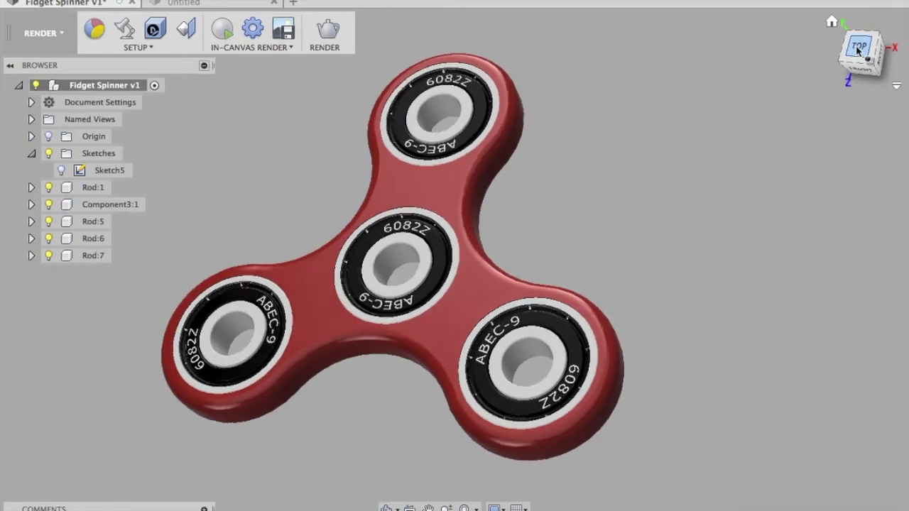
middle_click_drag(614, 179, 665, 181)
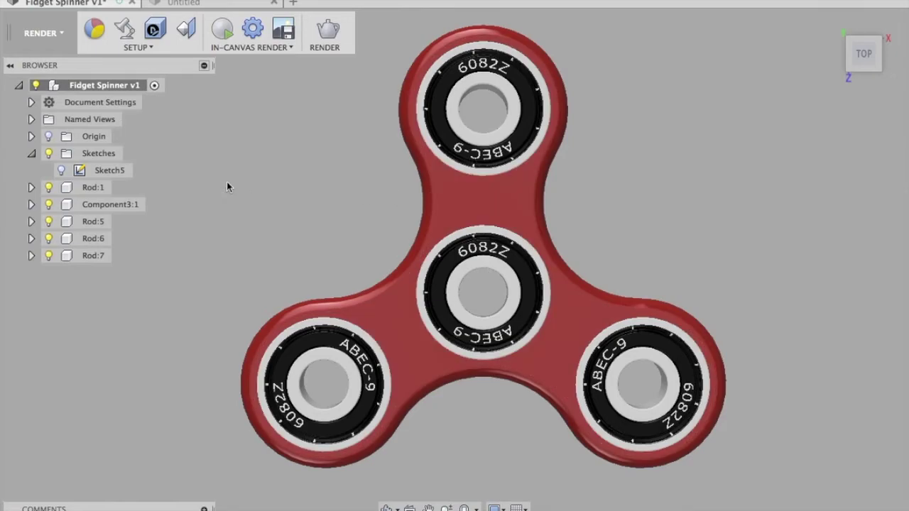
left_click(223, 32)
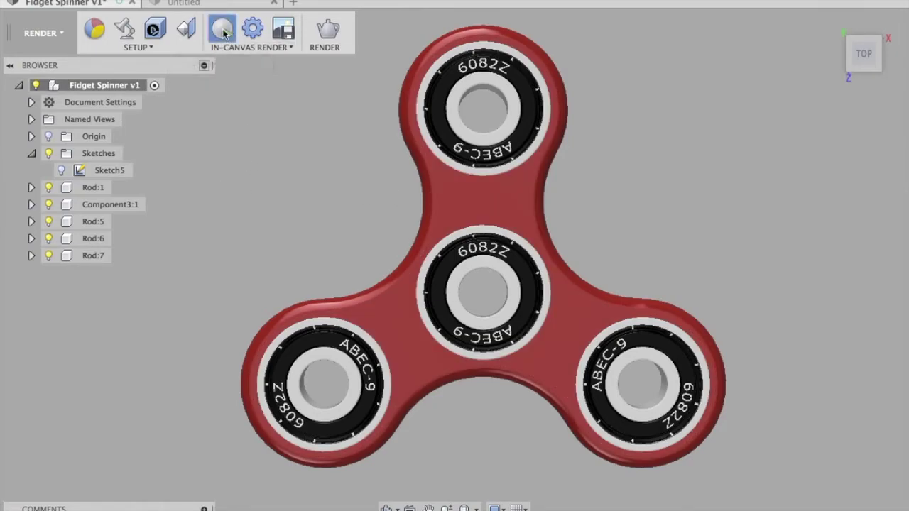